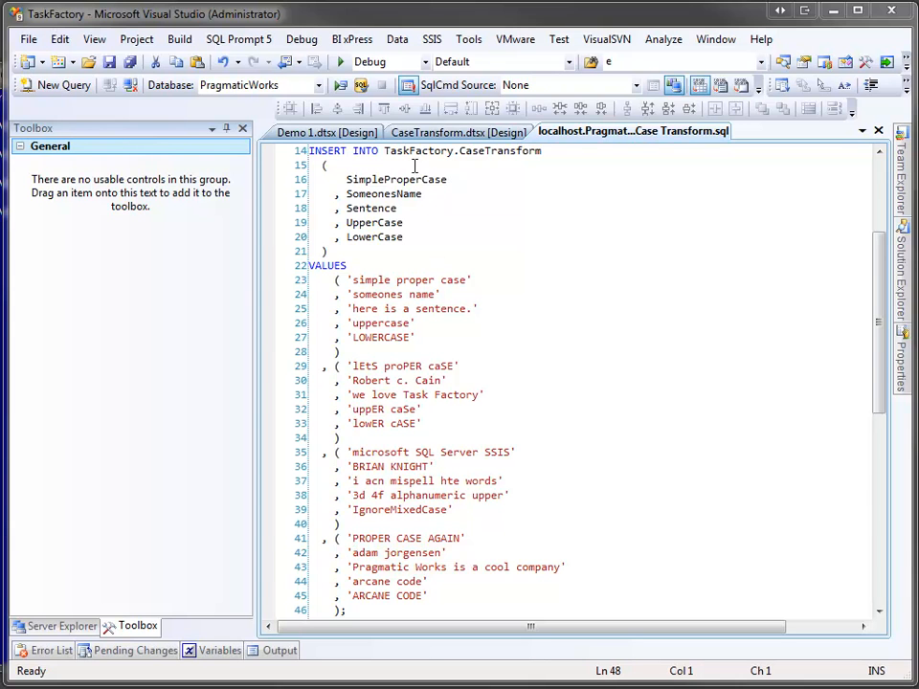
Step: Inspect the connection and column list of the SRC - Upsert Source in the Demo 1.dtsx data flow
left_click(354, 131)
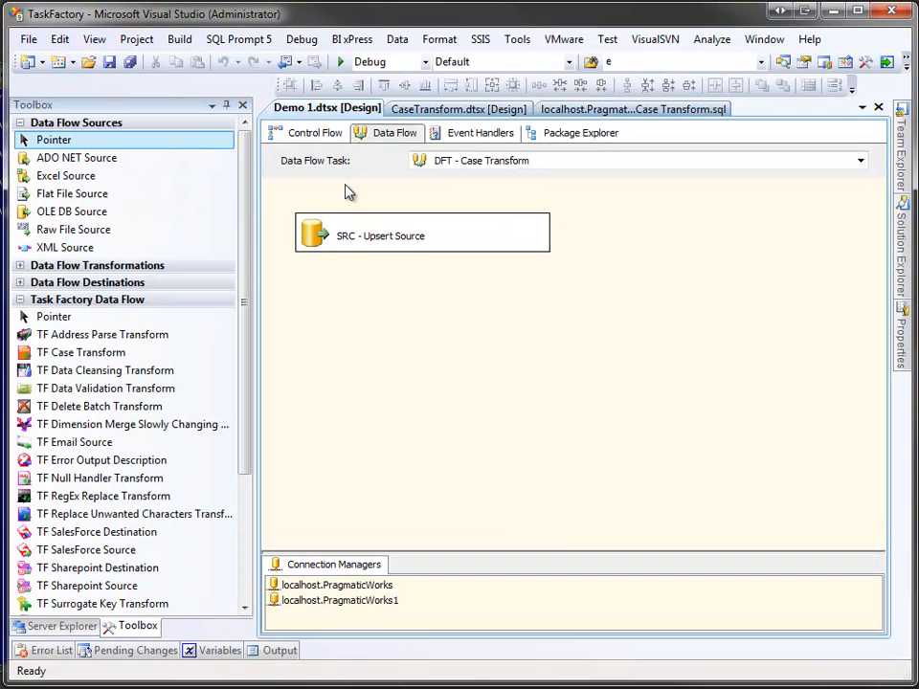
double_click(316, 235)
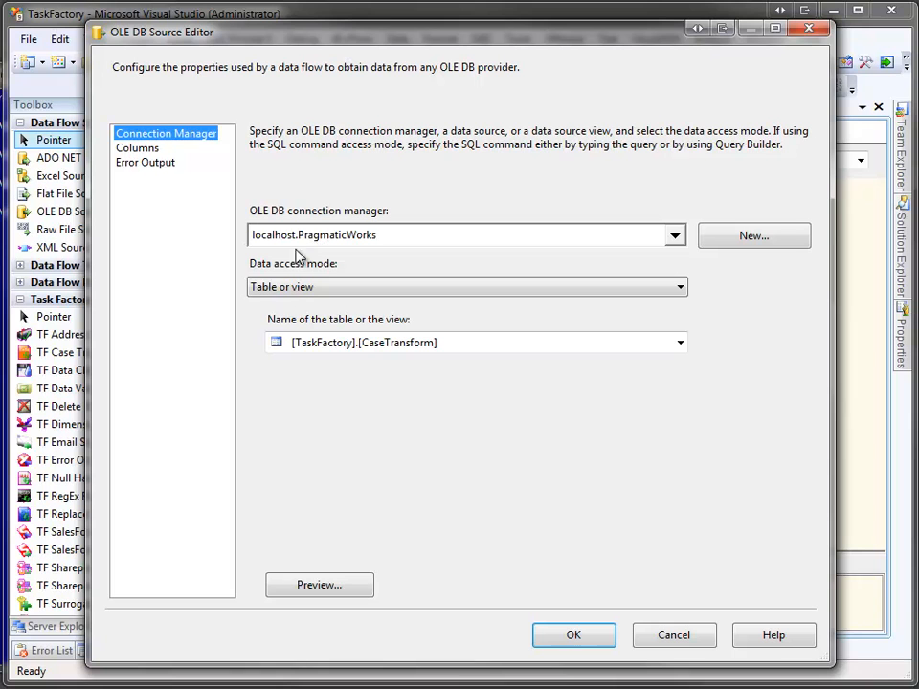
left_click(151, 149)
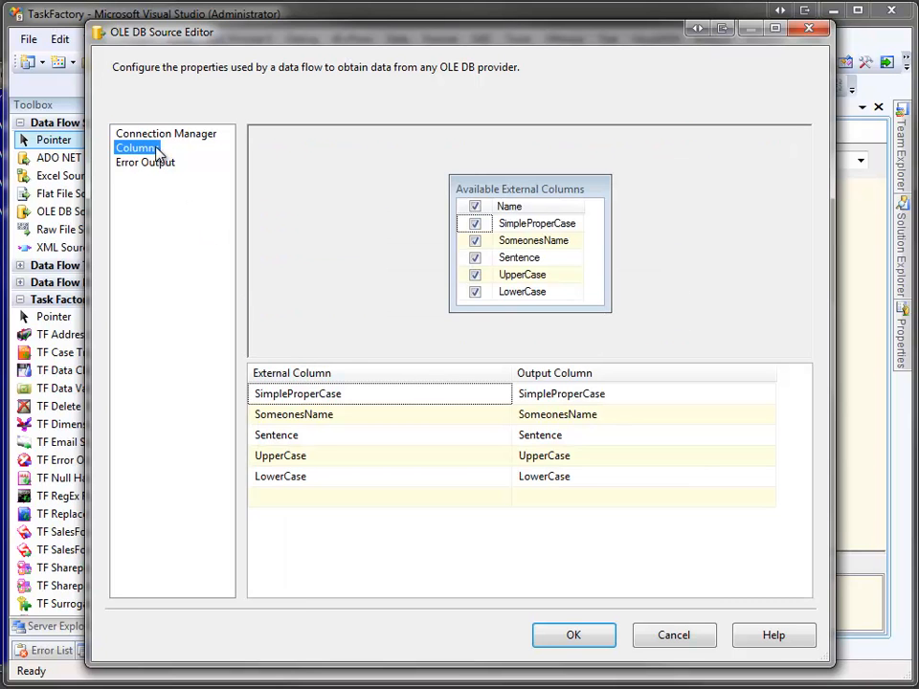
left_click(568, 637)
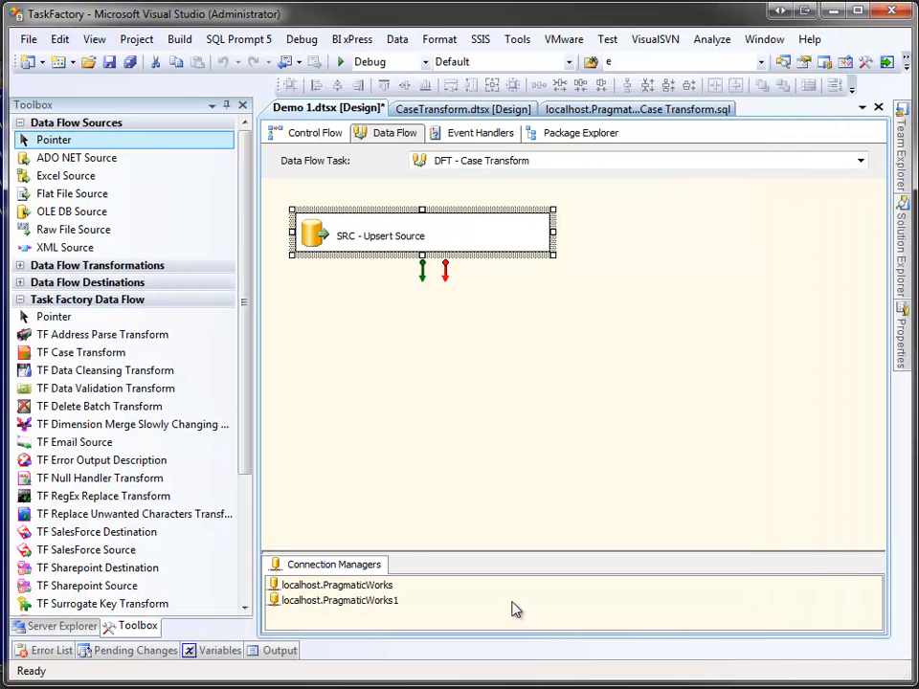
Step: Add a widened TF Case Transform below SRC - Upsert Source and connect the source's regular output to it
left_click(103, 361)
left_click_drag(104, 360, 296, 325)
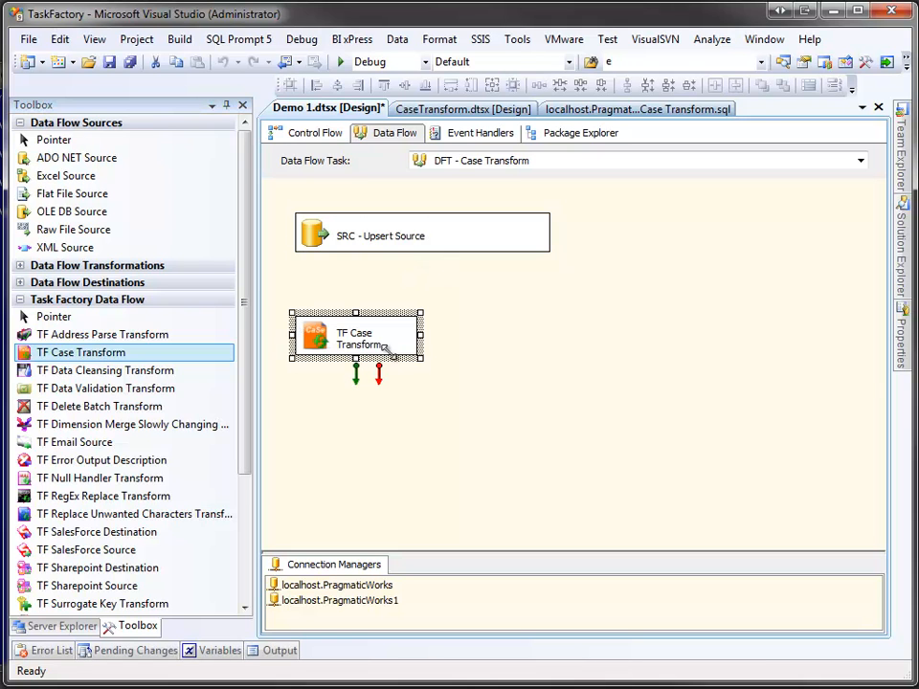
left_click_drag(422, 338, 521, 338)
left_click(434, 246)
left_click_drag(423, 271, 404, 336)
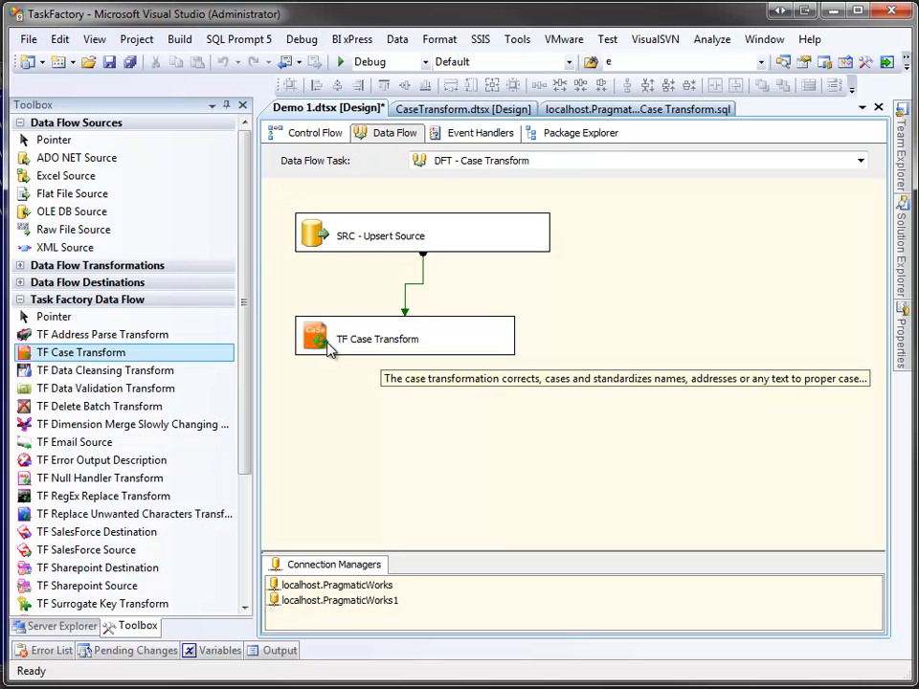
Step: In the TF Case Transform, assign the convert string to proper case action to the SimpleProperCase column with its default parameters
double_click(328, 349)
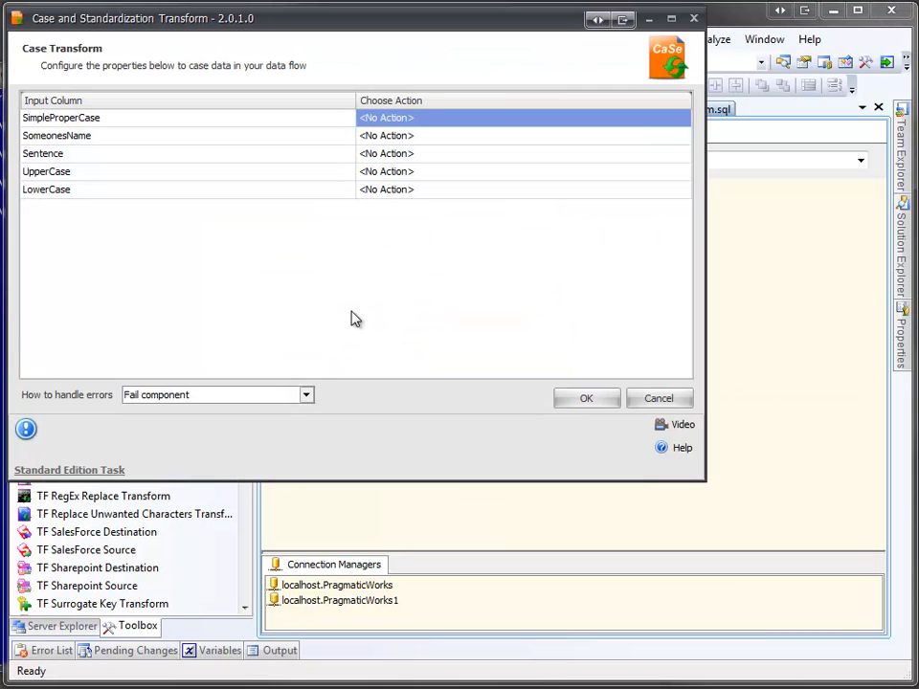
left_click(666, 122)
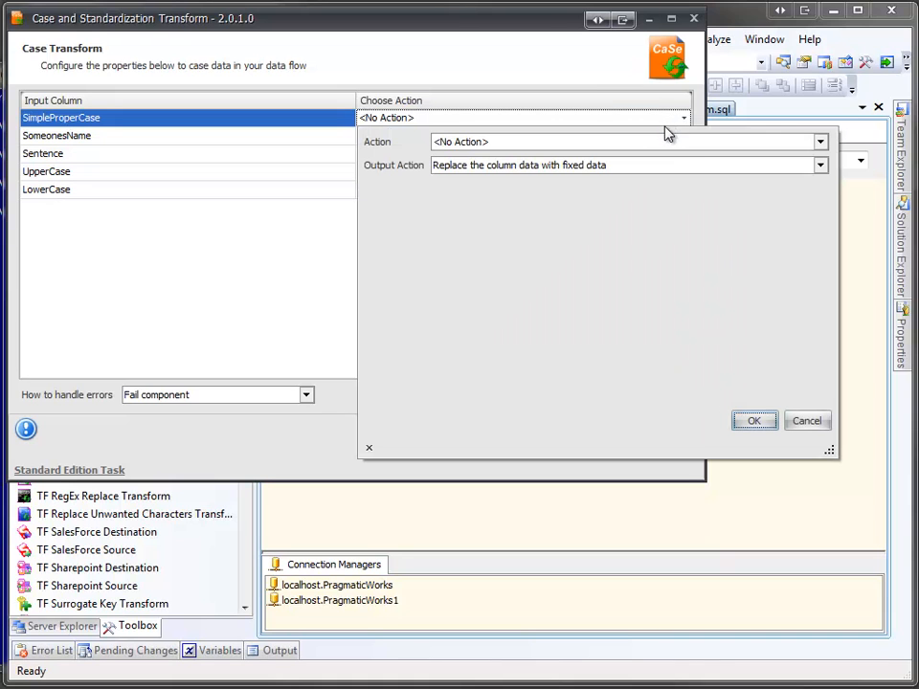
left_click(659, 141)
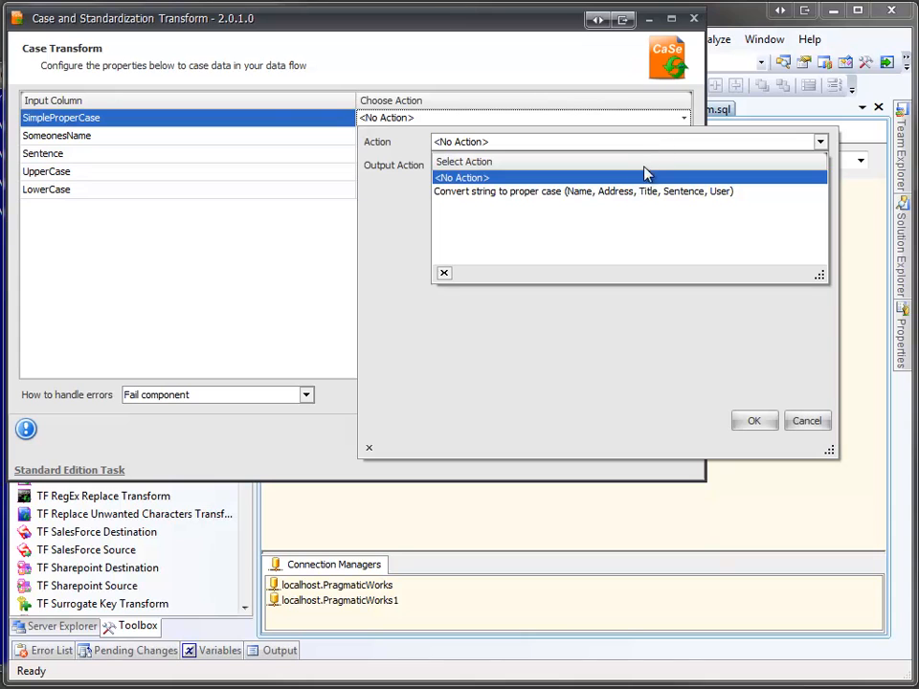
left_click(638, 194)
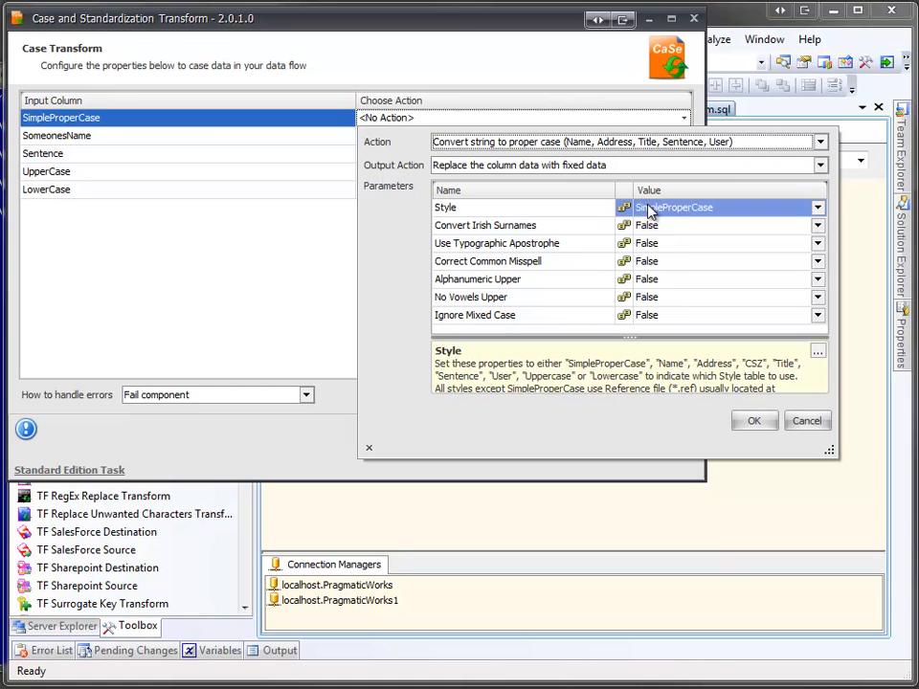
left_click(753, 422)
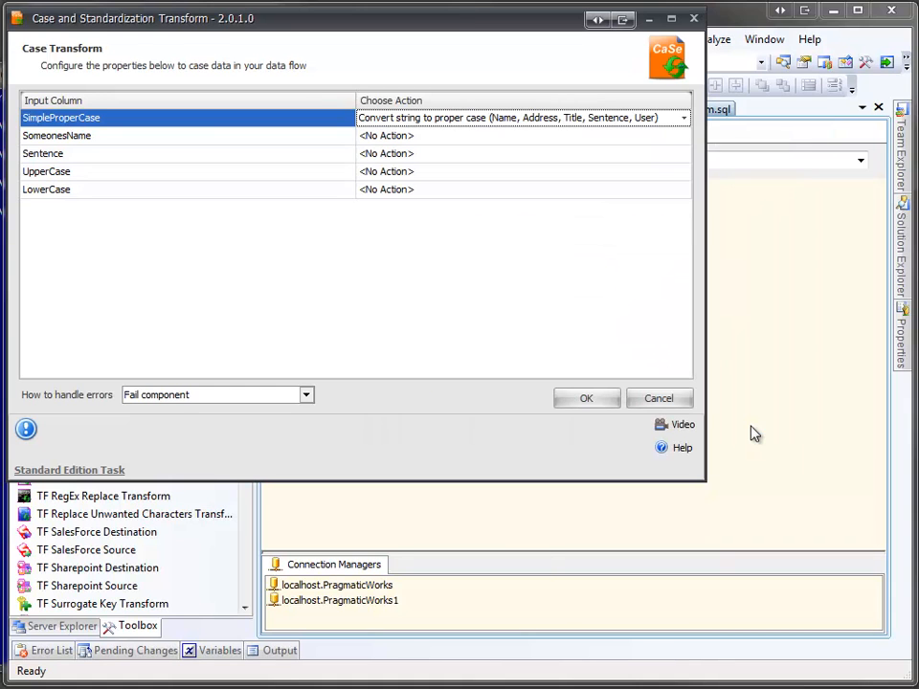
Step: Assign the convert string to proper case action to the SomeonesName column, with the Style parameter set to Name as direct input
left_click(634, 140)
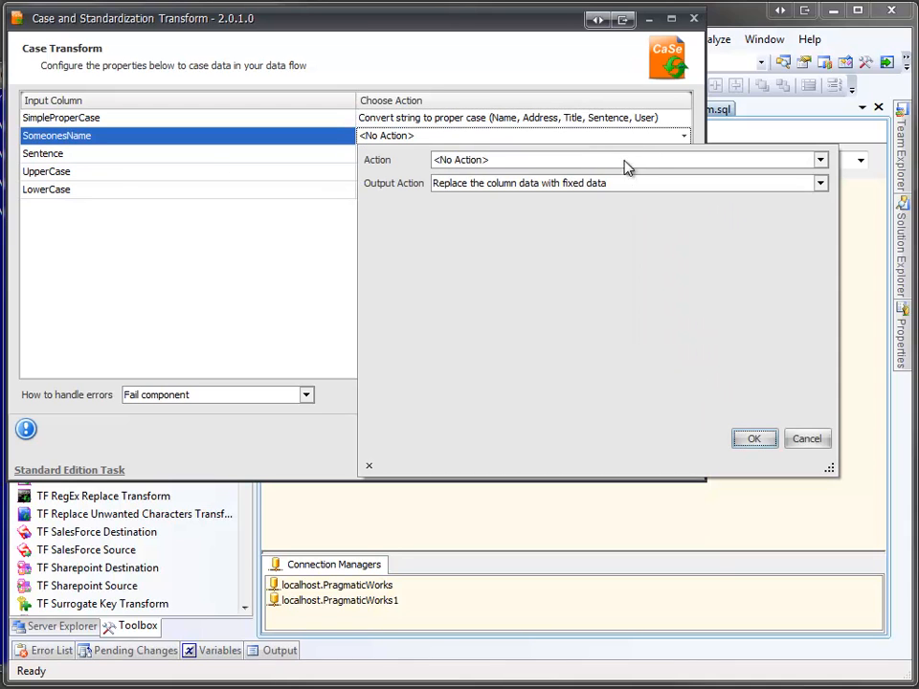
left_click(624, 160)
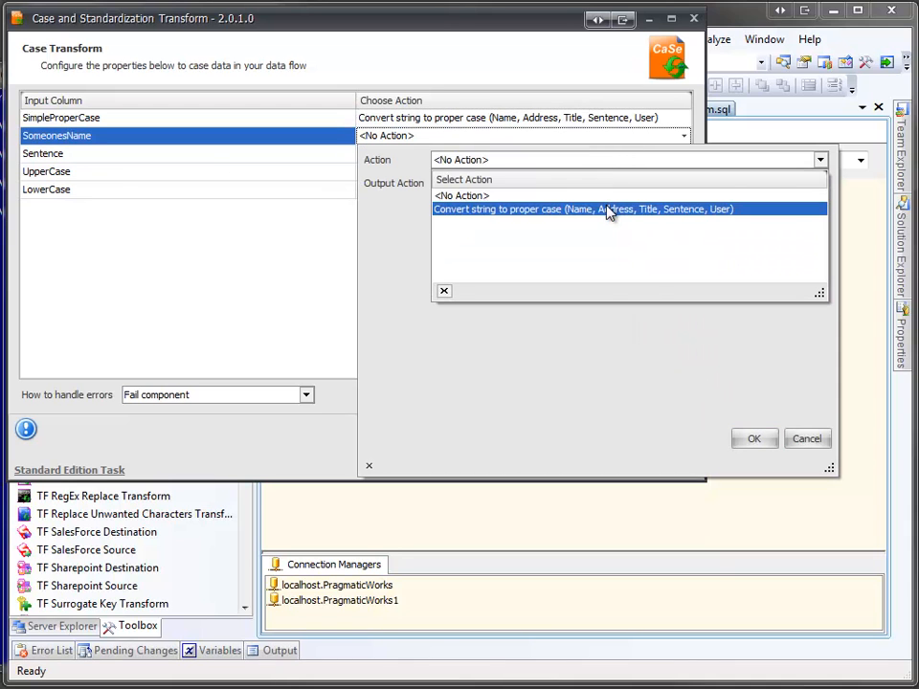
left_click(551, 208)
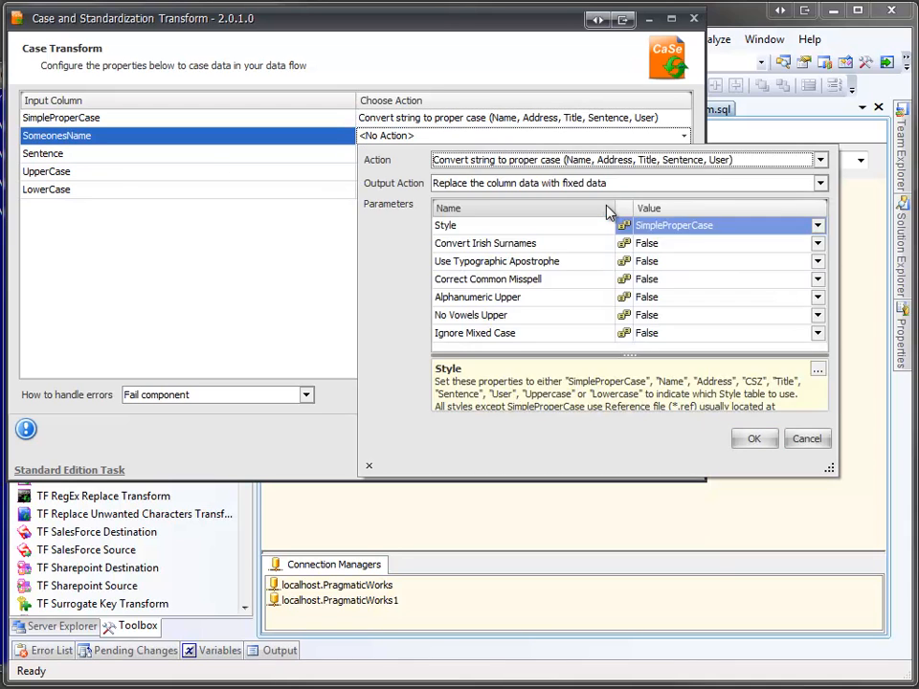
left_click(649, 228)
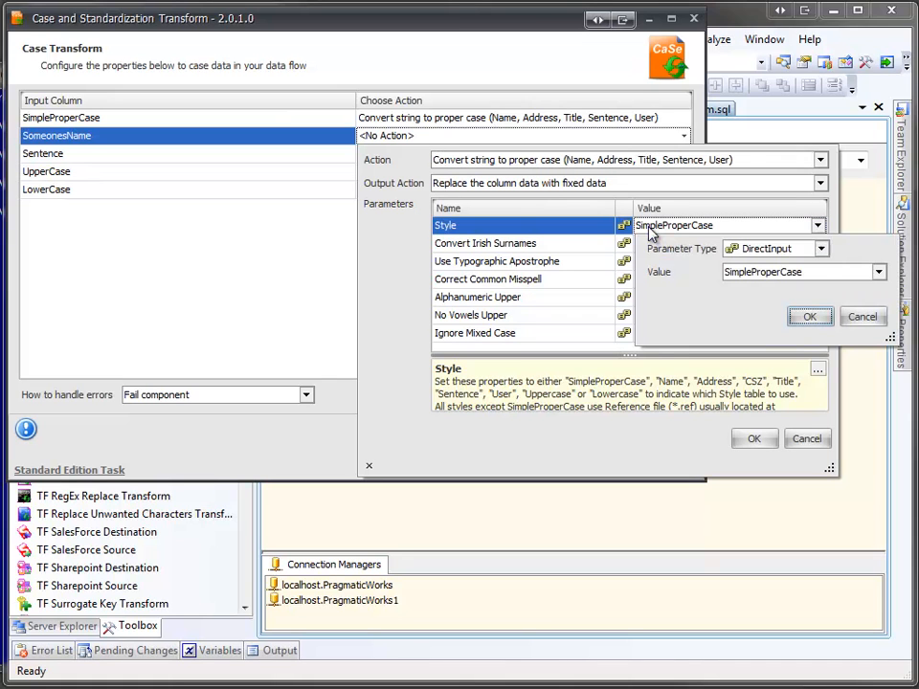
left_click(753, 280)
left_click(742, 305)
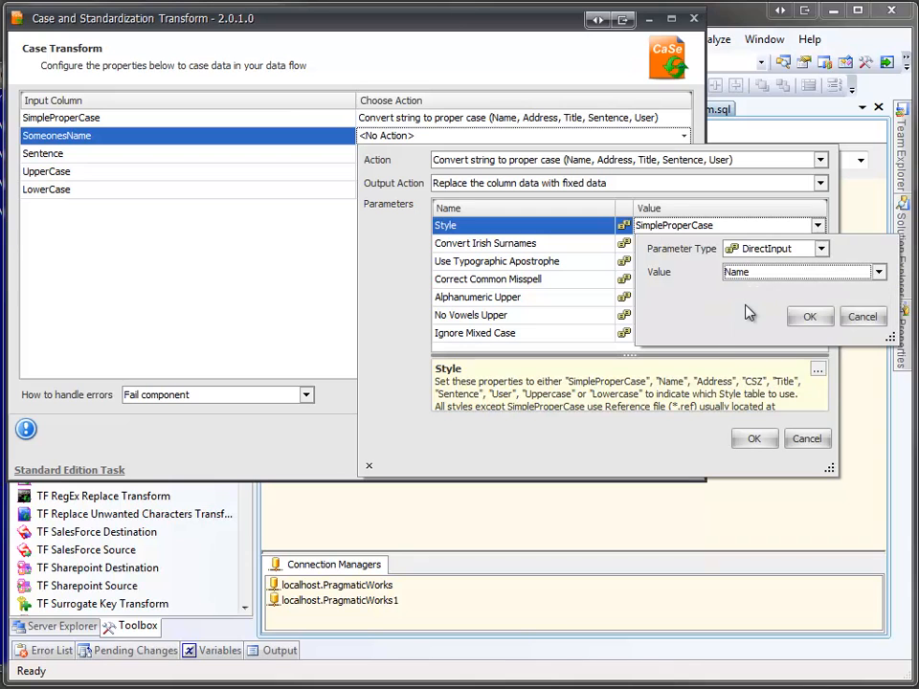
left_click(819, 250)
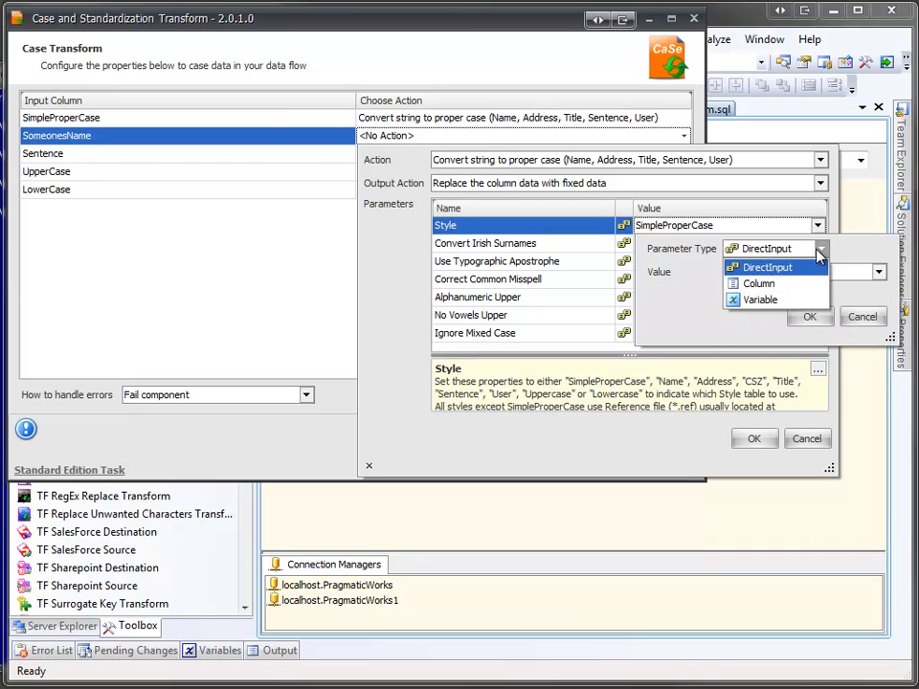
left_click(819, 251)
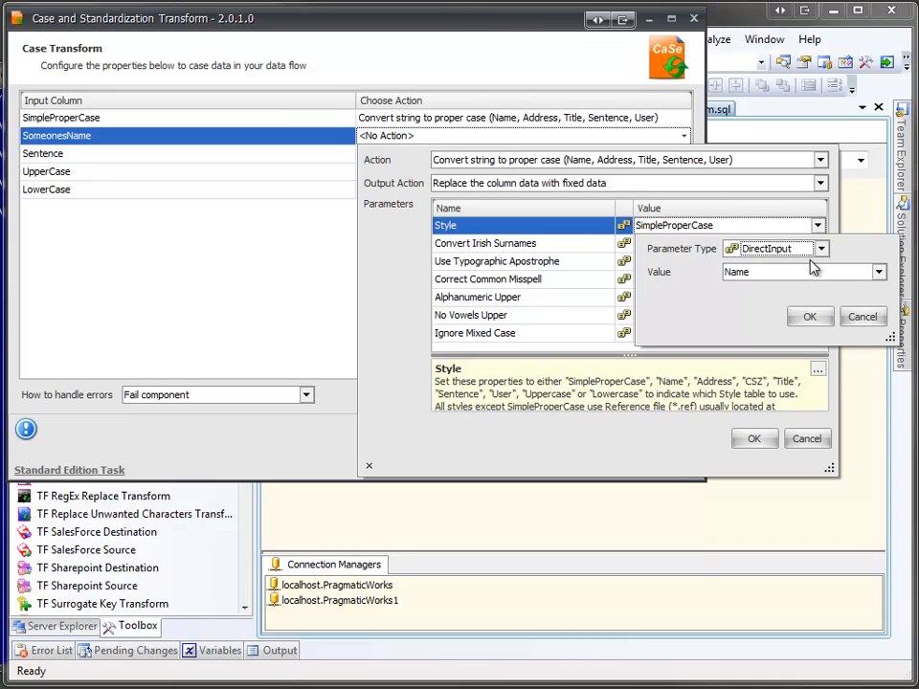
left_click(806, 320)
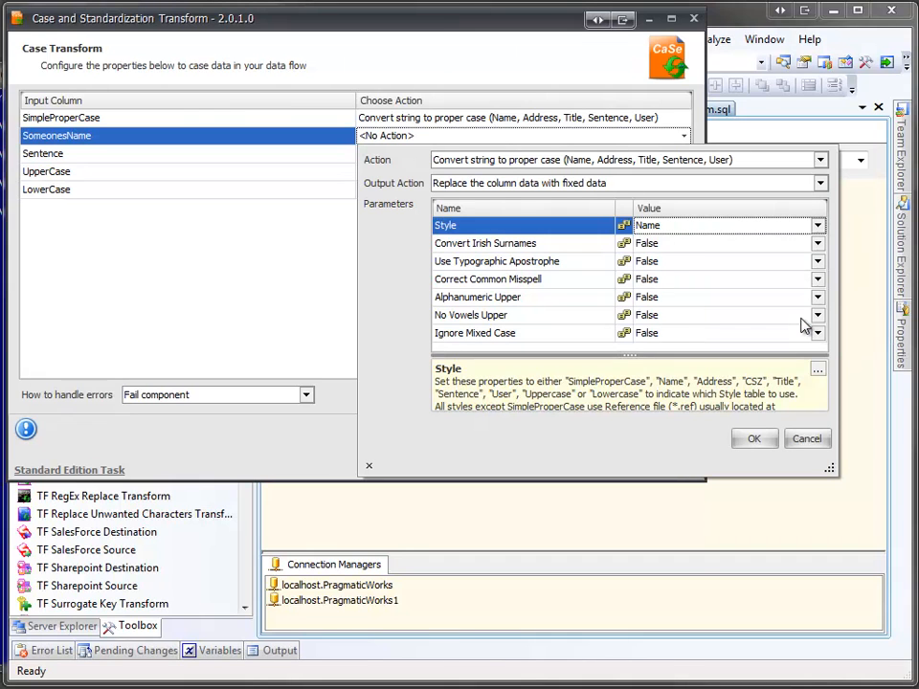
left_click(758, 442)
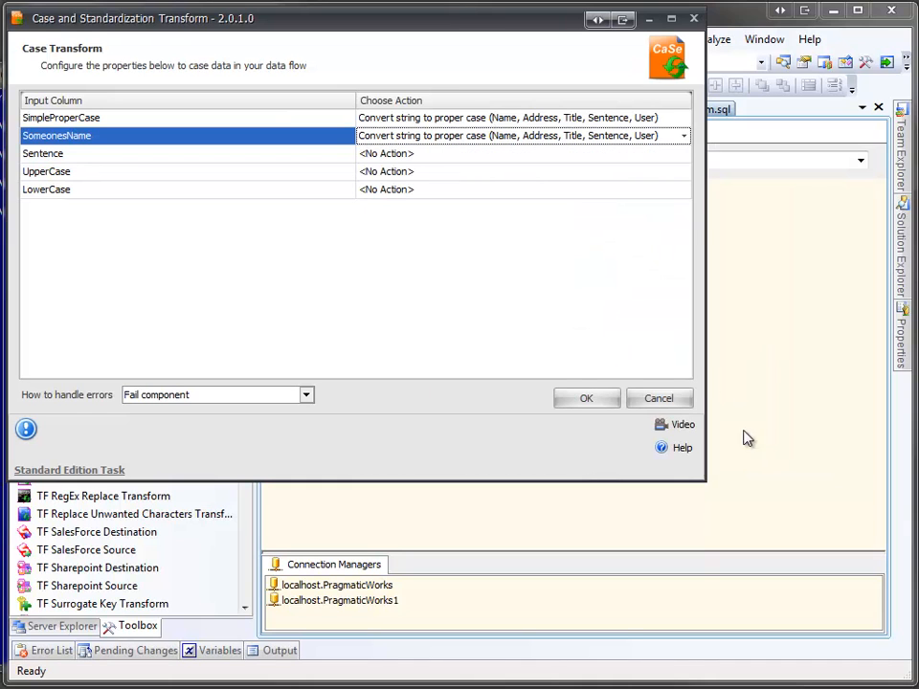
Step: Choose the convert string to proper case action for the Sentence column and set its Style to Sentence
left_click(655, 153)
left_click(651, 183)
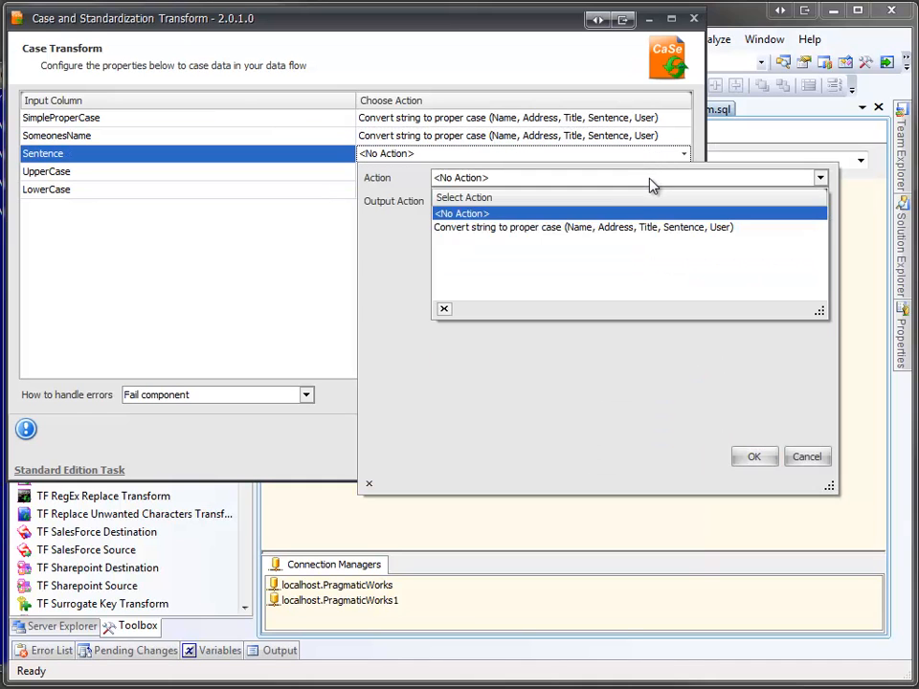
left_click(630, 229)
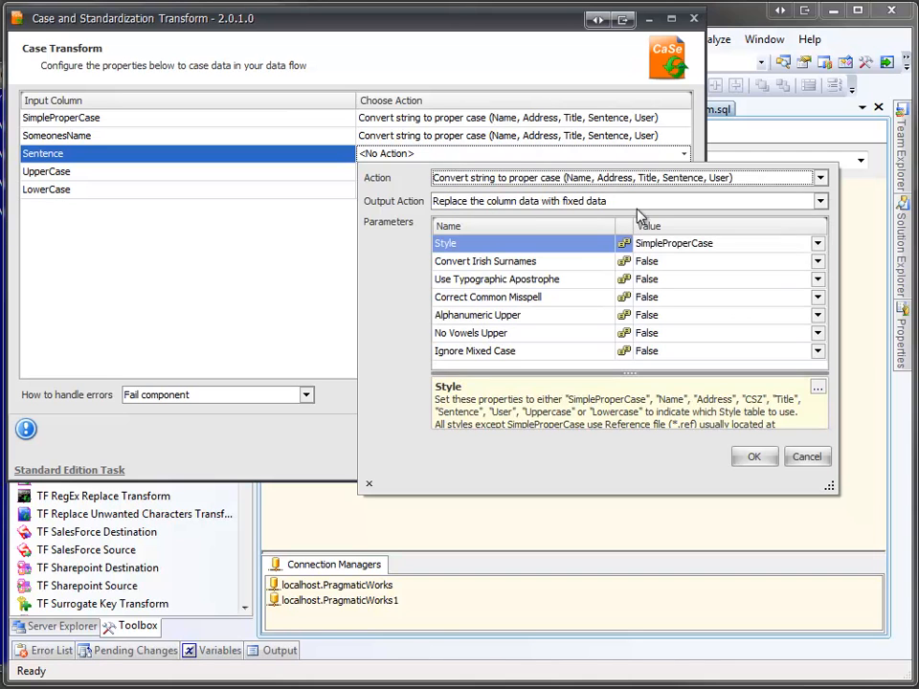
left_click(643, 244)
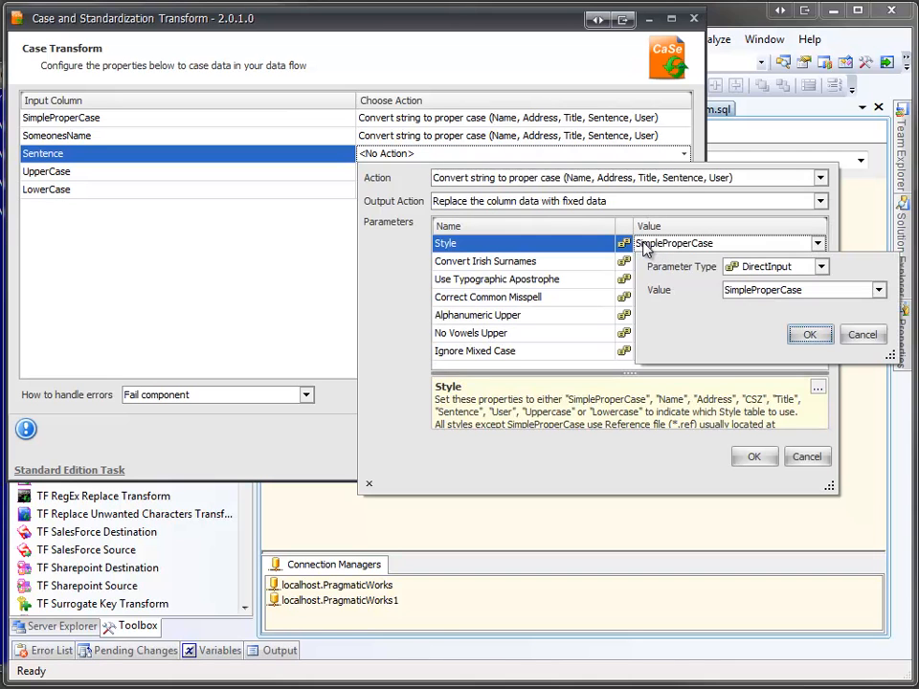
left_click(746, 291)
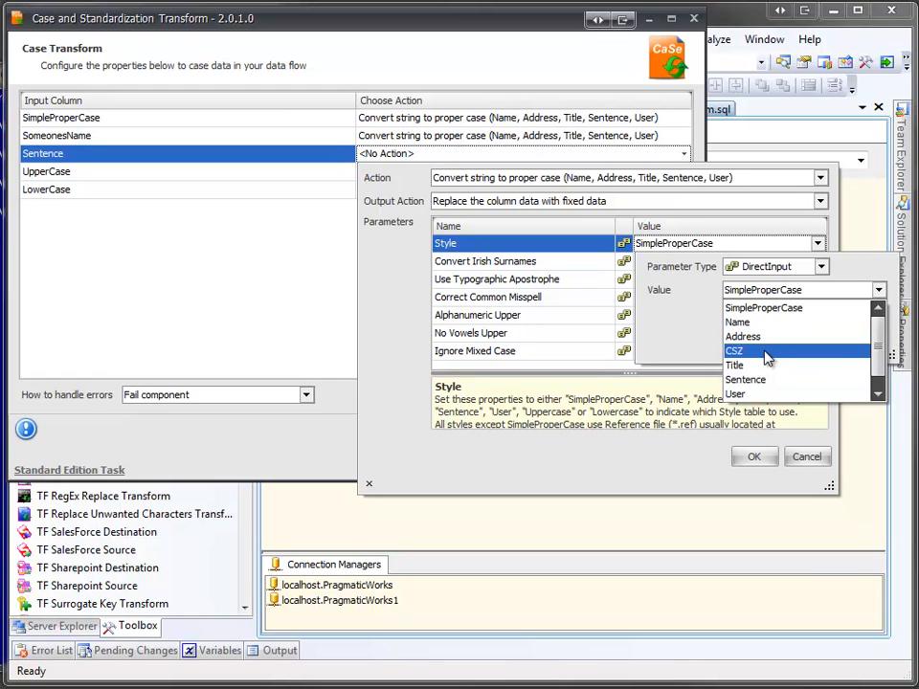
left_click(877, 394)
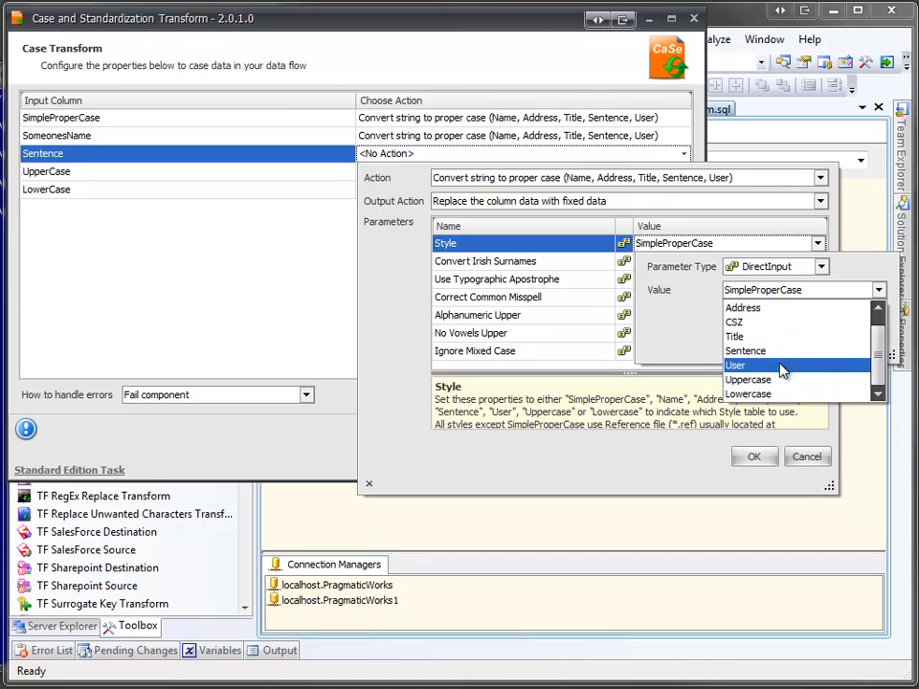
left_click(746, 351)
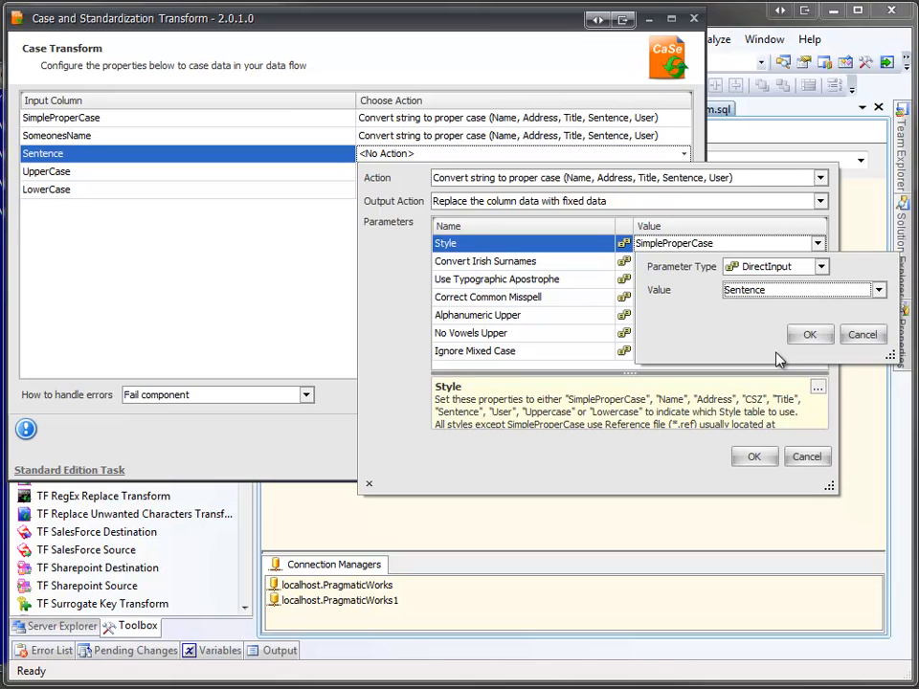
left_click(812, 336)
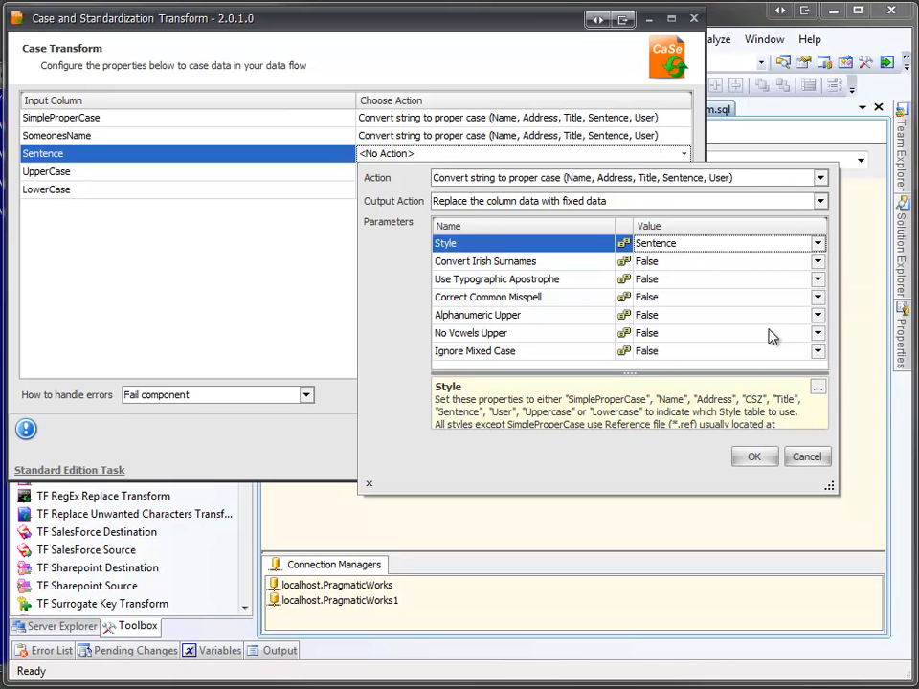
Step: Set Correct Common Misspell to True for the Sentence column and apply its action settings
left_click(622, 297)
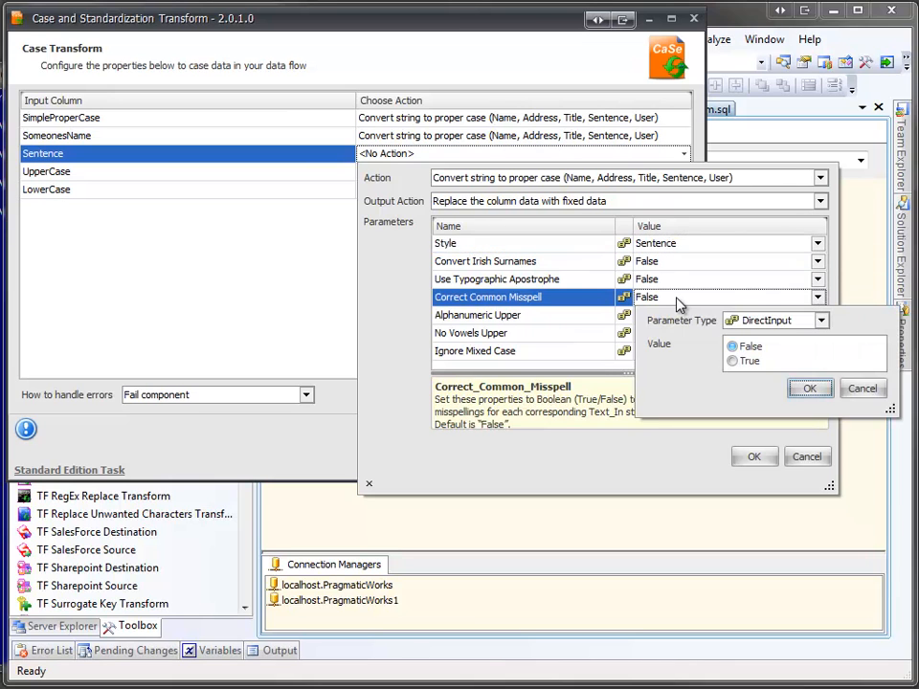
left_click(743, 362)
left_click(810, 389)
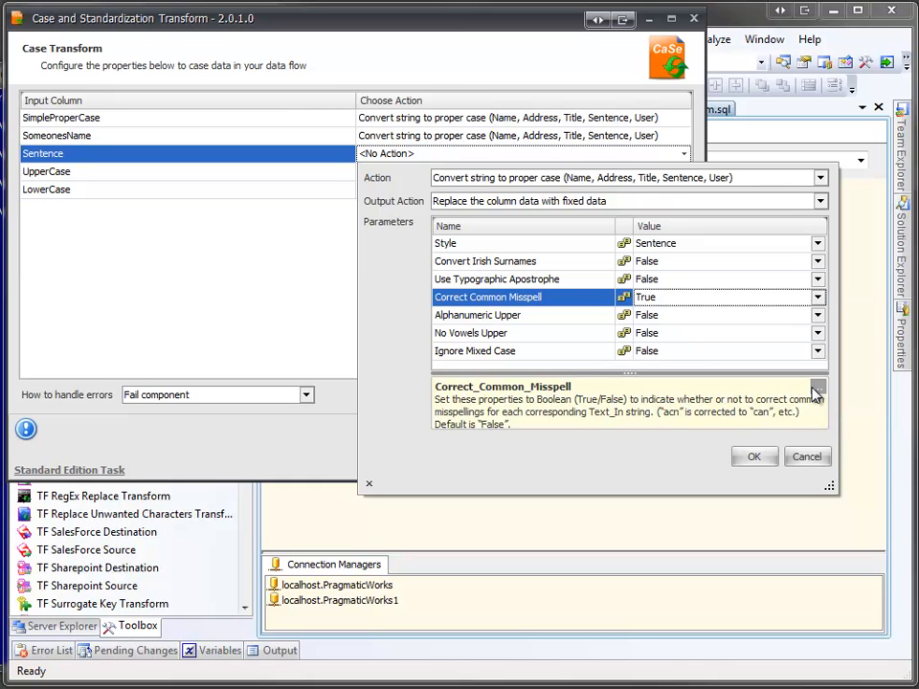
left_click(755, 457)
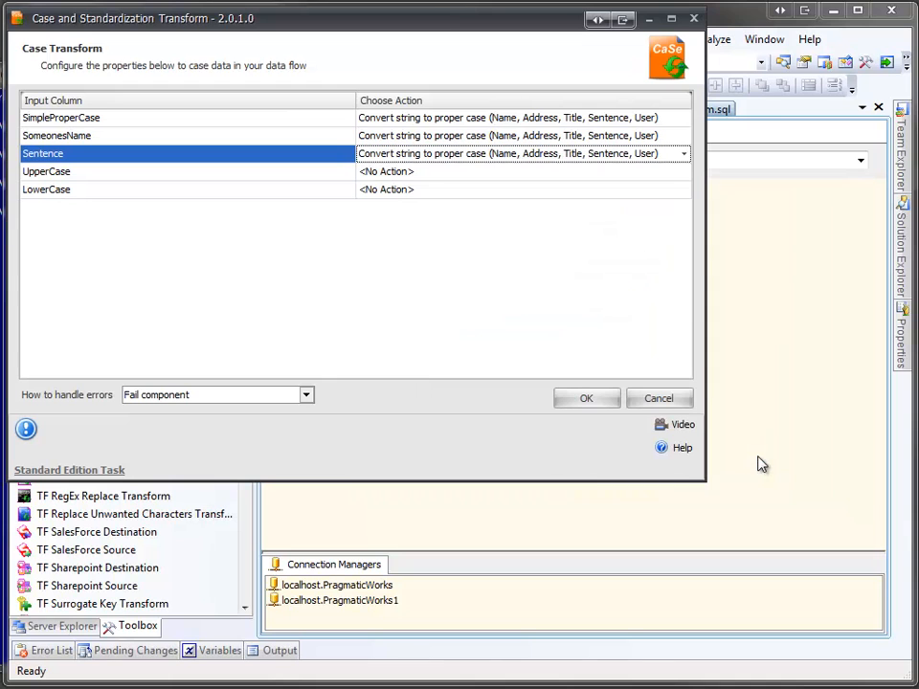
Step: Assign the convert string to proper case action to the UpperCase column, with the Style parameter set to Uppercase
left_click(683, 172)
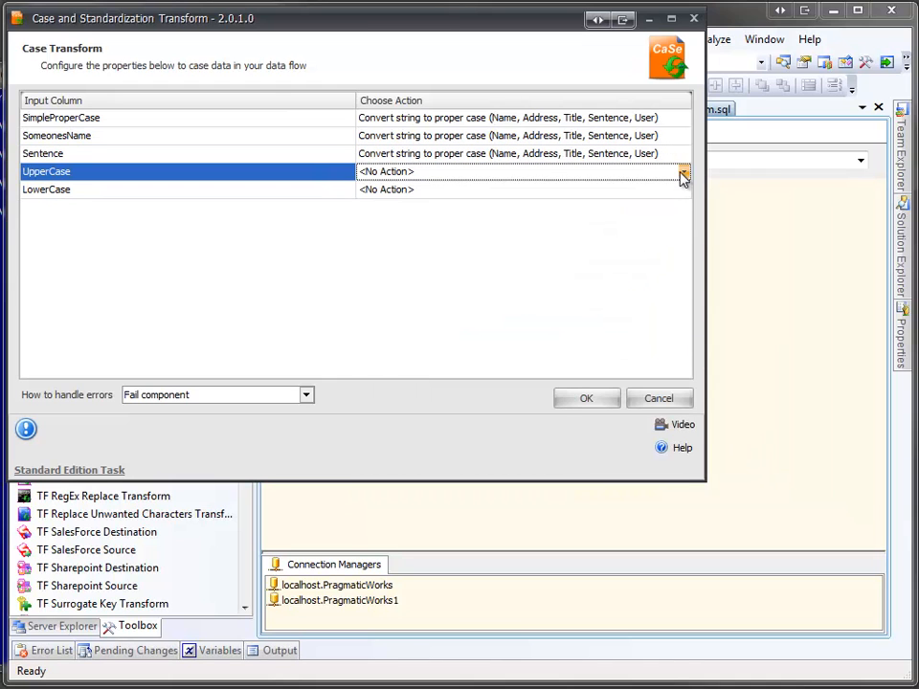
left_click(675, 196)
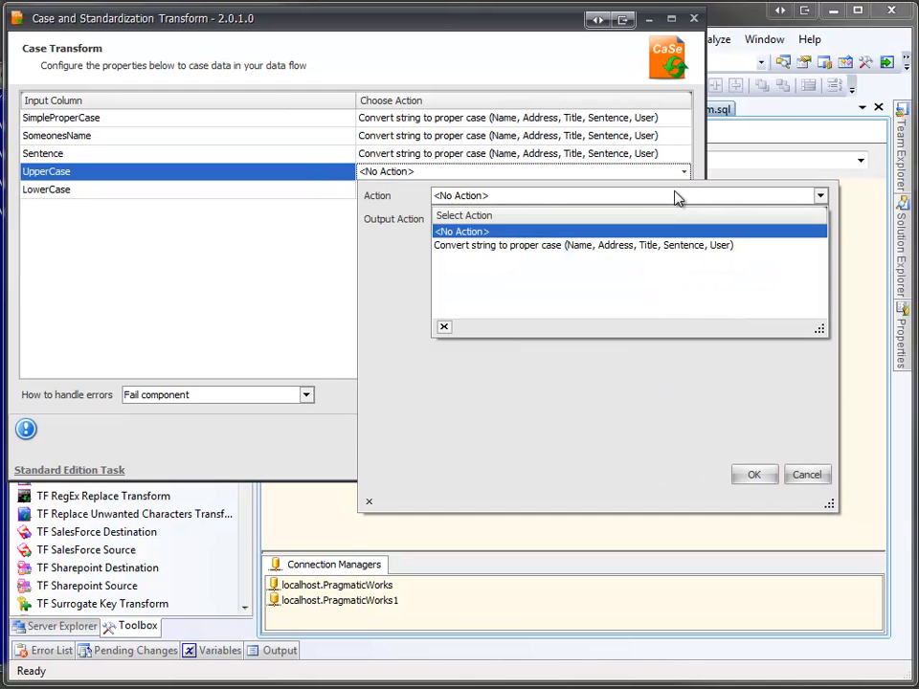
left_click(666, 246)
left_click(666, 261)
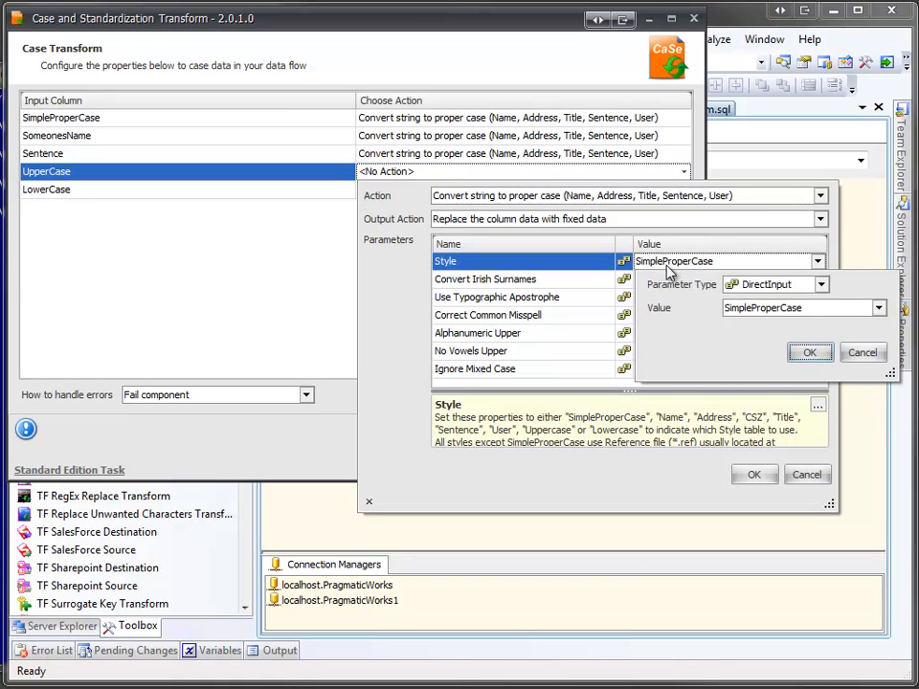
left_click(741, 308)
scroll(739, 398, "down", 1)
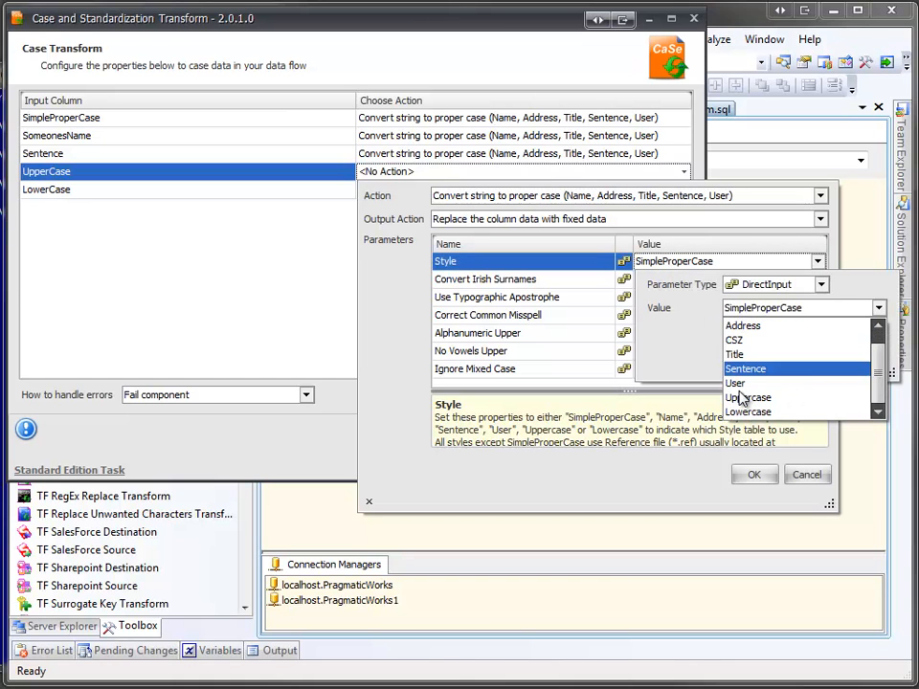
left_click(741, 397)
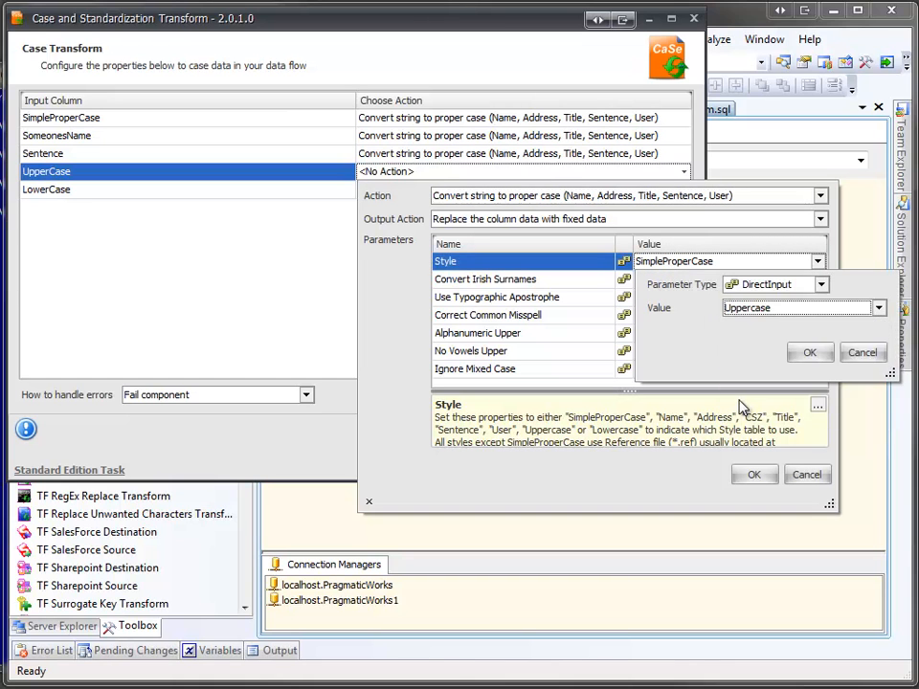
left_click(806, 354)
left_click(756, 474)
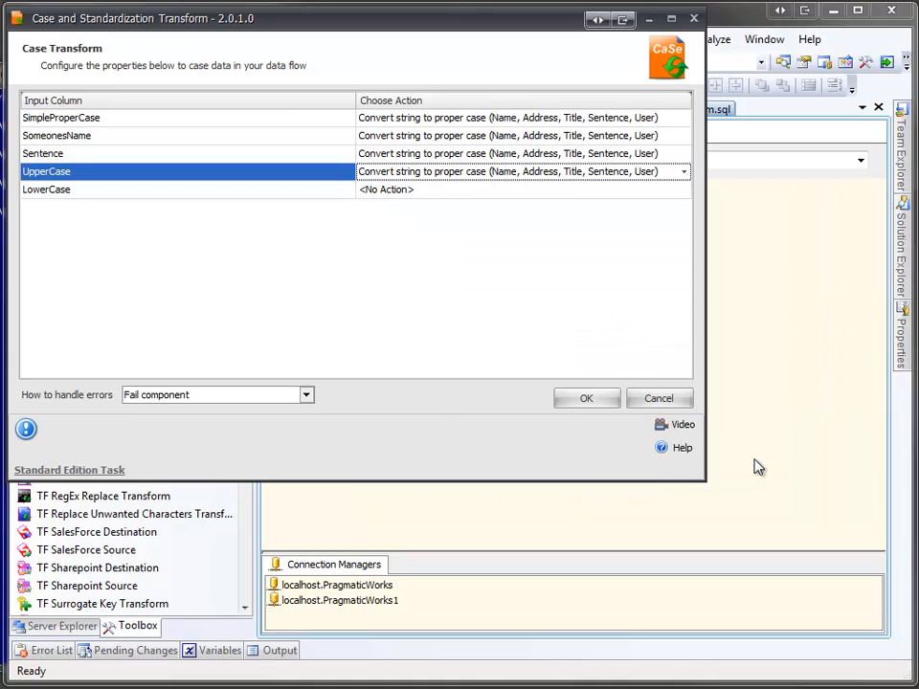
Step: Assign the convert string to proper case action with Style set to Lowercase to the LowerCase column, and save the Case Transform configuration
left_click(667, 195)
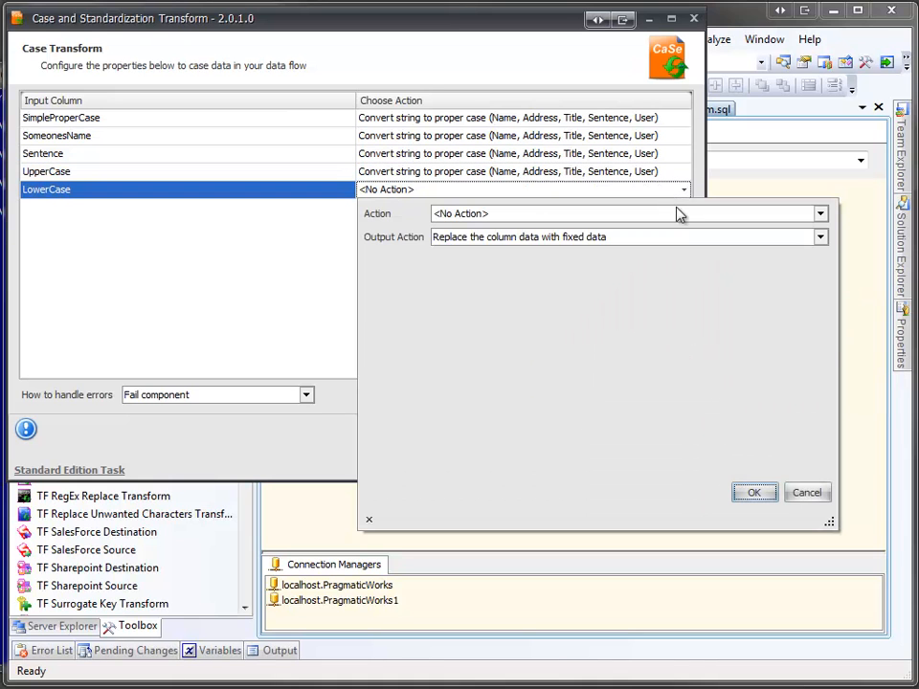
left_click(679, 213)
left_click(670, 266)
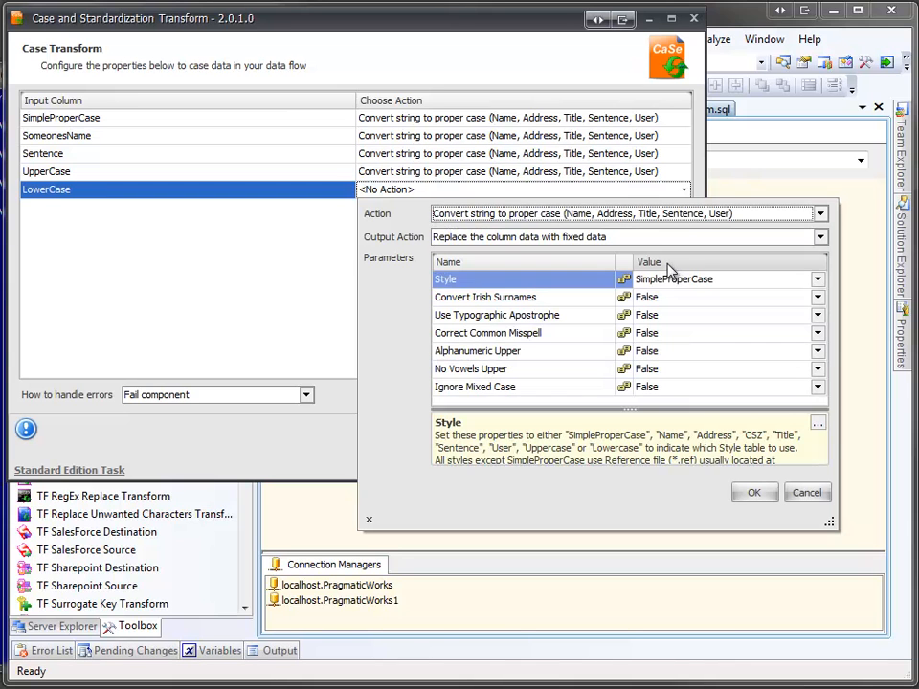
left_click(673, 282)
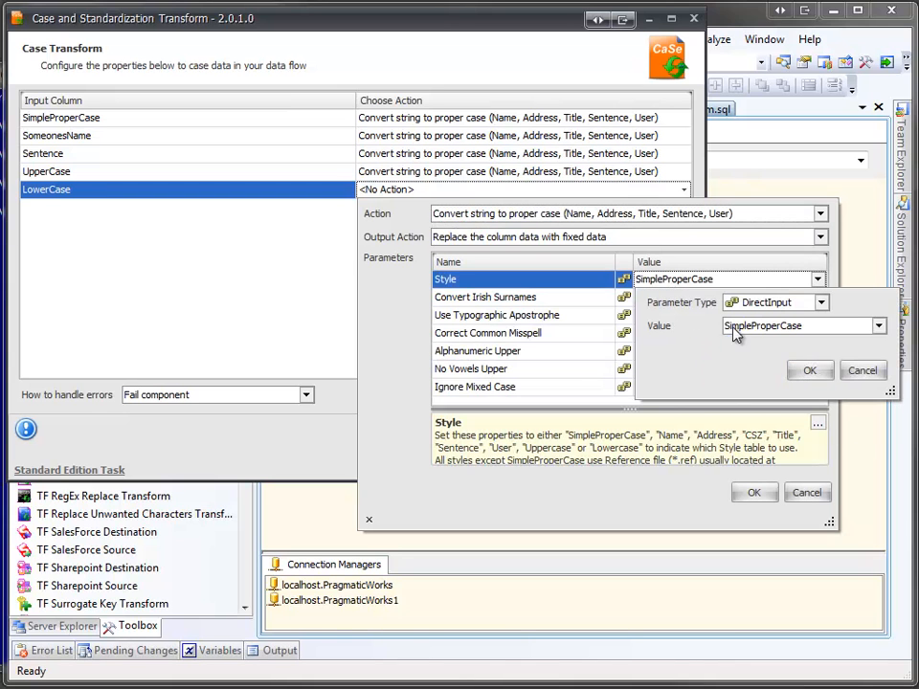
left_click(735, 327)
scroll(756, 417, "down", 1)
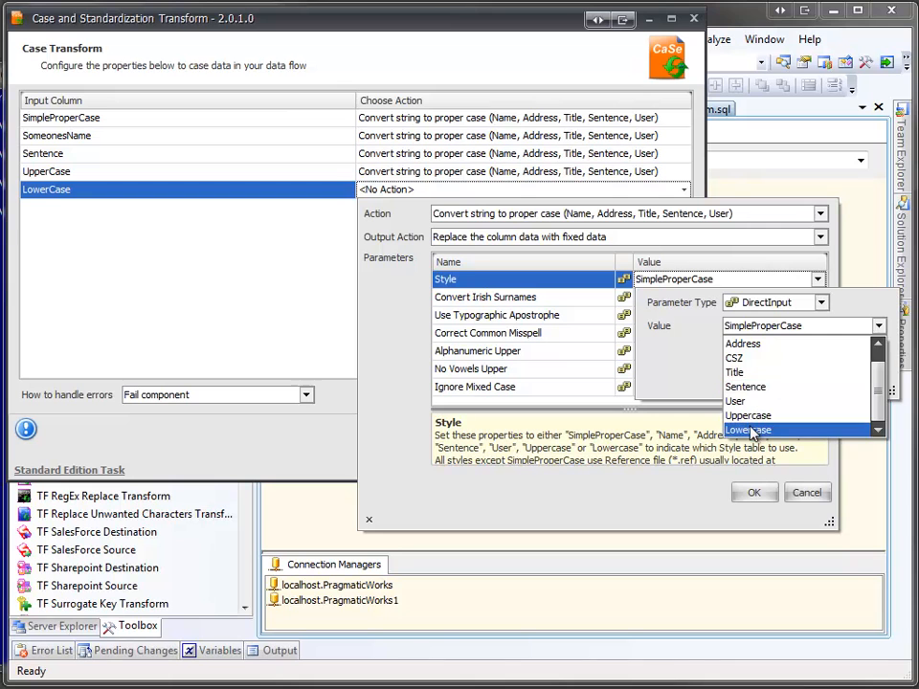
left_click(761, 430)
left_click(810, 373)
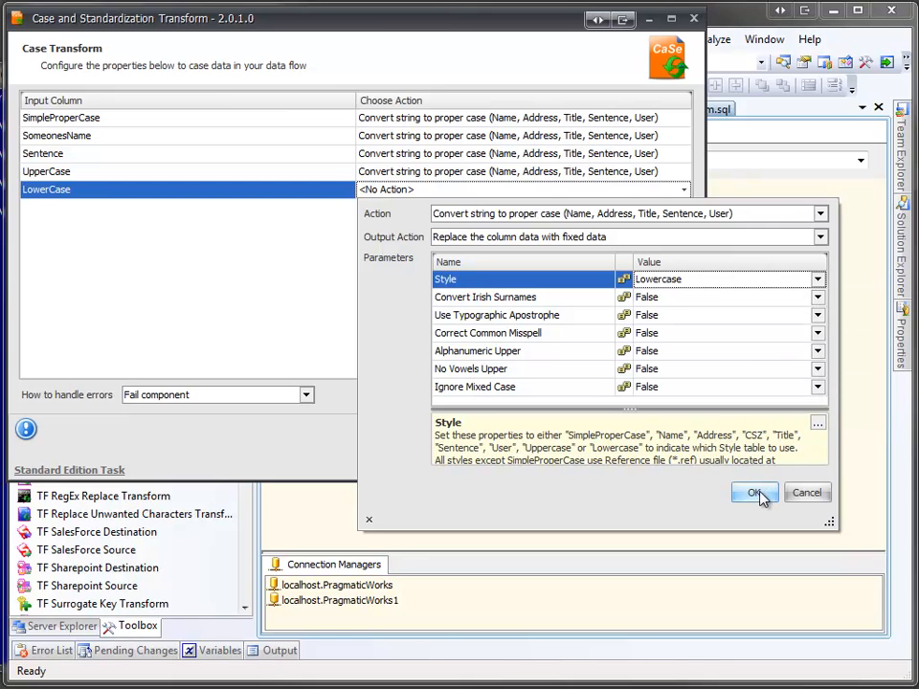
left_click(760, 493)
left_click(597, 405)
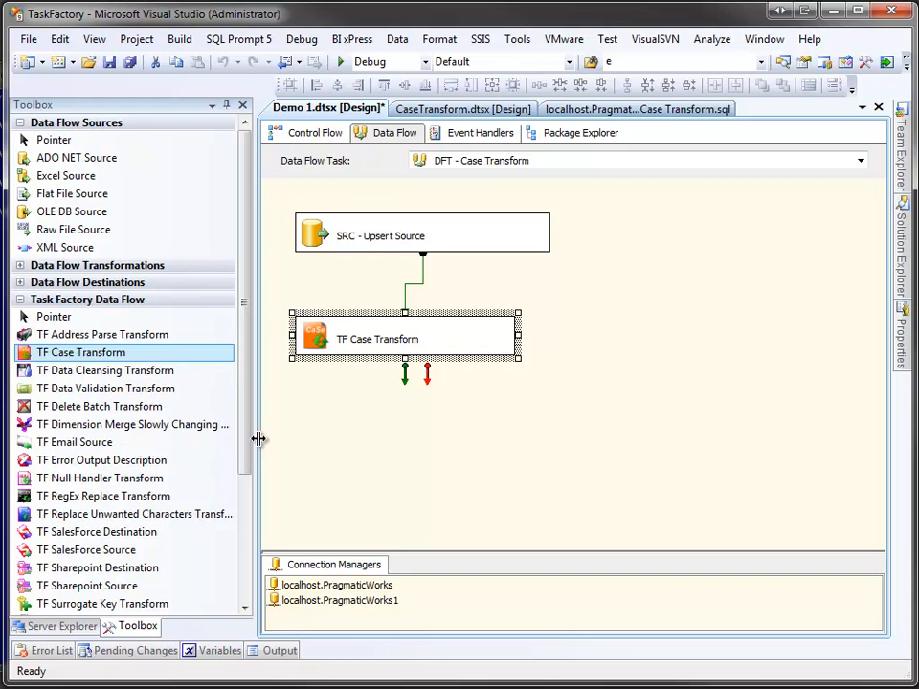
Step: Add a TF Terminator Destination below the TF Case Transform and connect the transform's regular output to it
left_click_drag(251, 447, 232, 540)
left_click(190, 488)
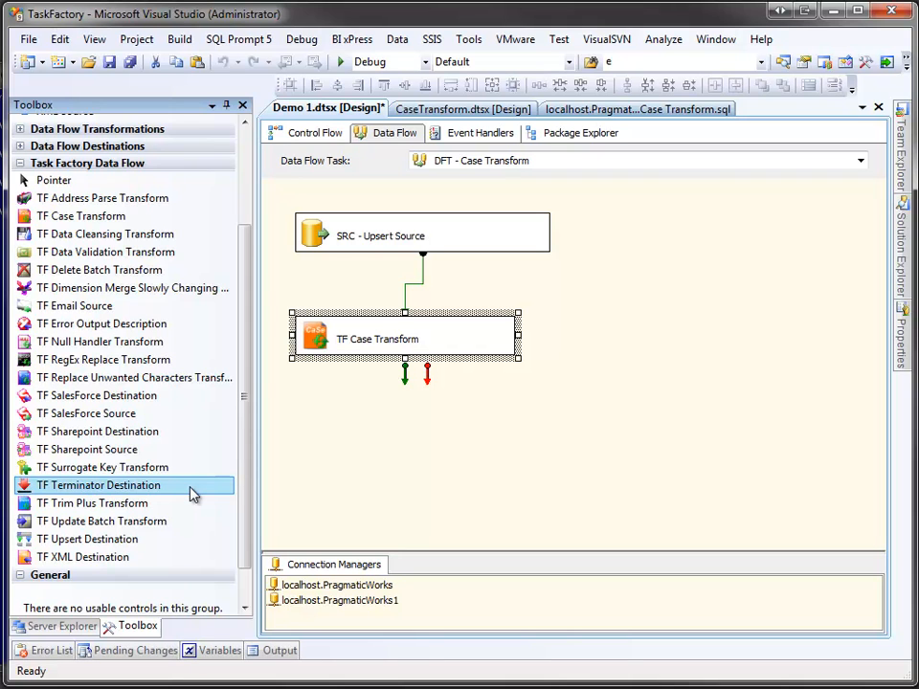
left_click_drag(192, 492, 339, 421)
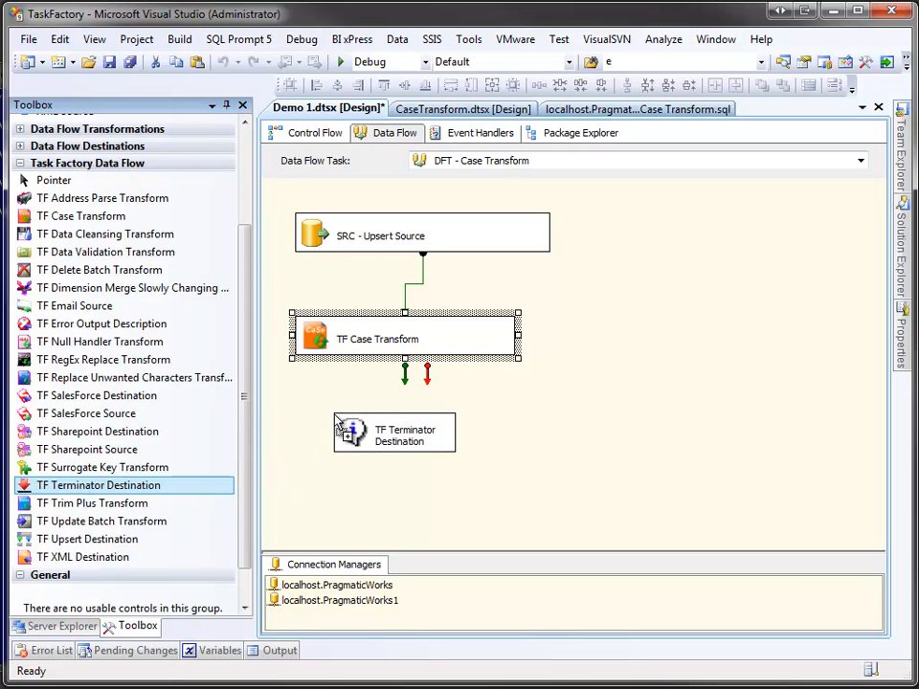
left_click(414, 352)
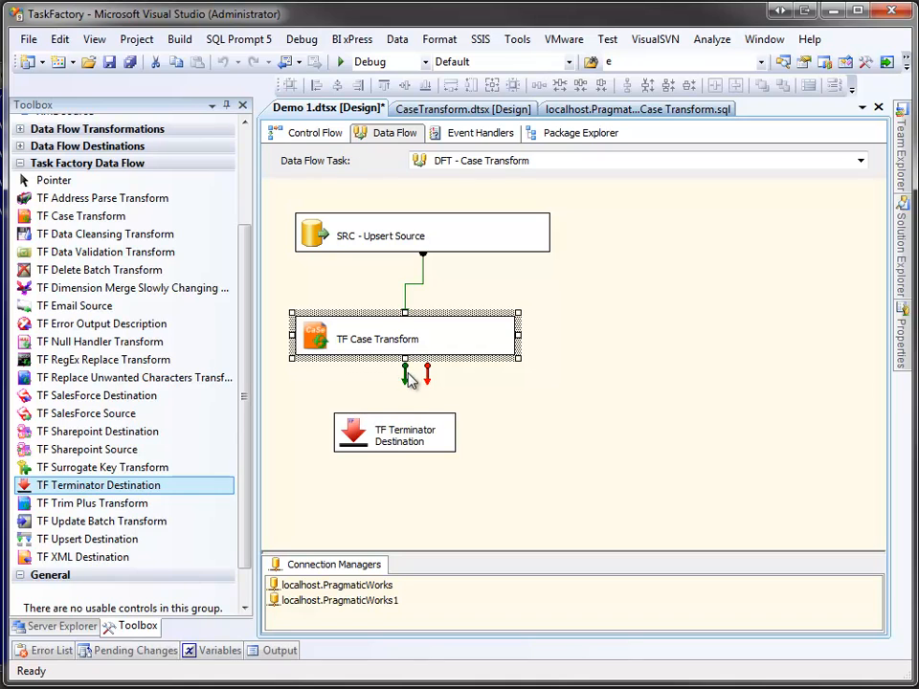
left_click_drag(409, 374, 382, 448)
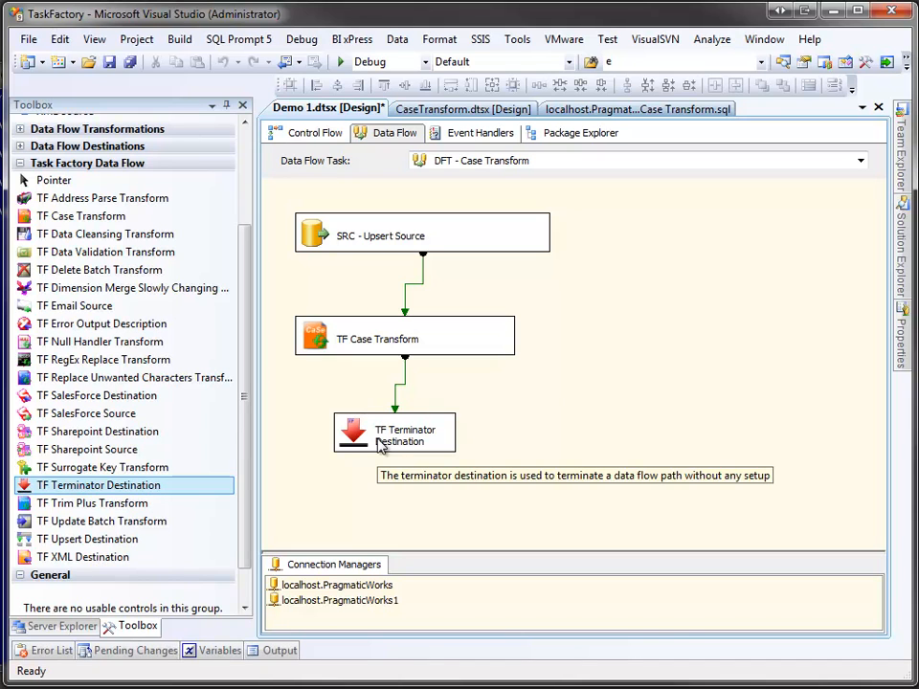
Step: Add a Grid data viewer with its default name to the path between the TF Case Transform and the TF Terminator Destination
left_click(403, 385)
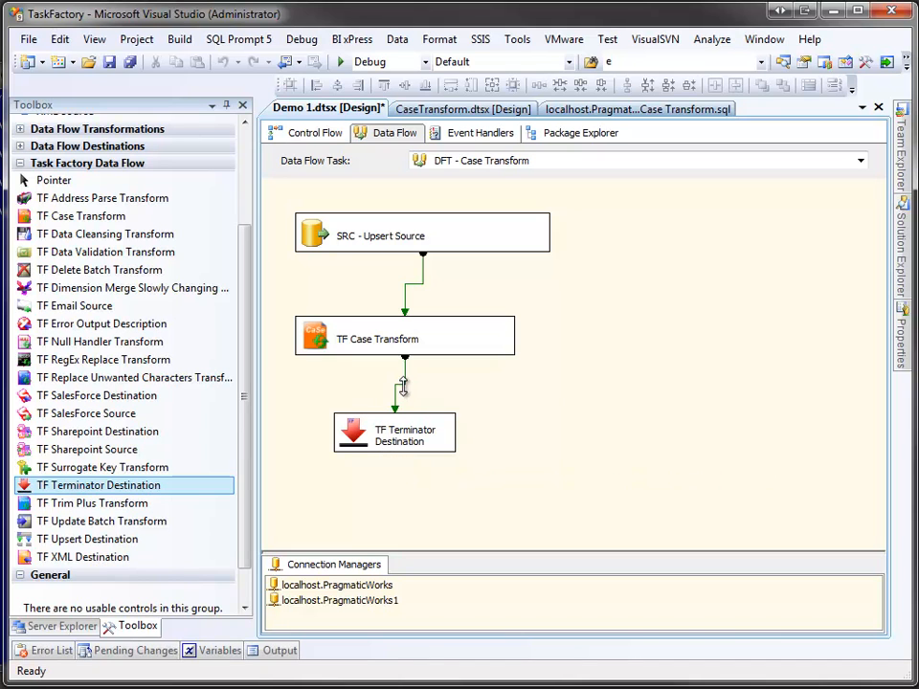
right_click(403, 385)
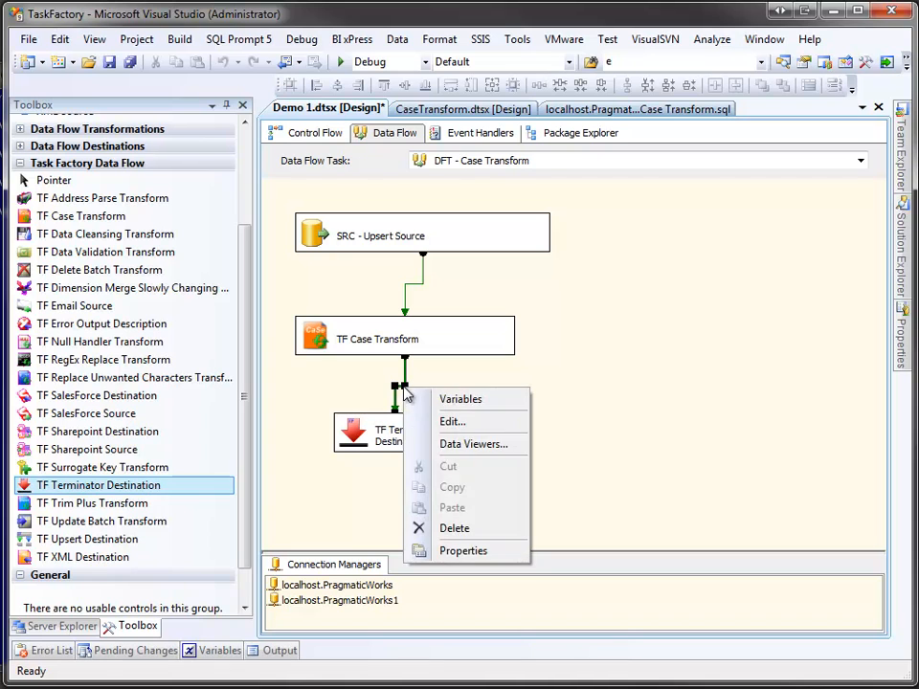
left_click(423, 446)
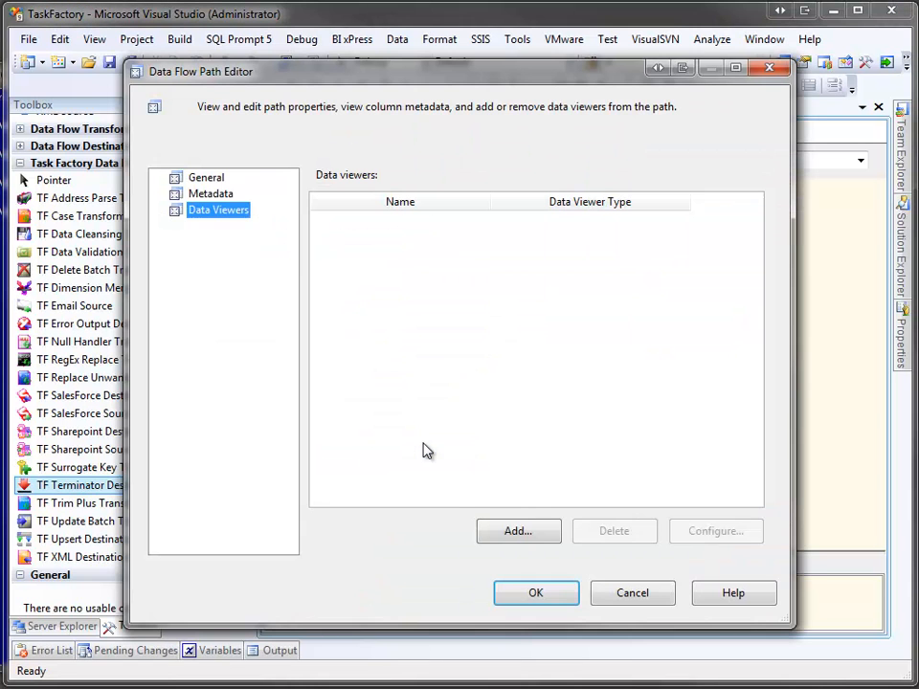
left_click(517, 532)
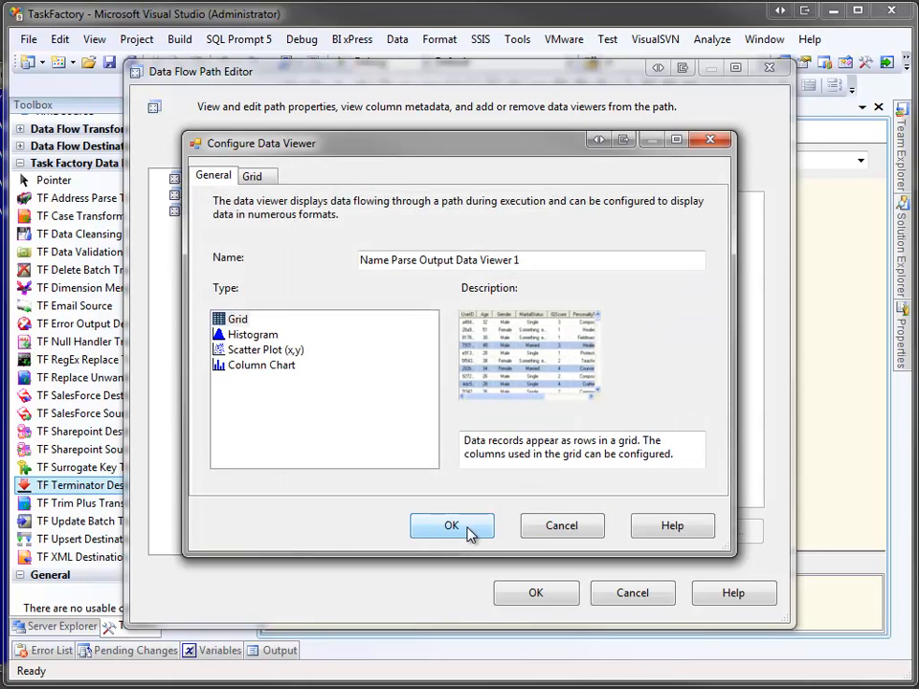
left_click(472, 532)
left_click(530, 593)
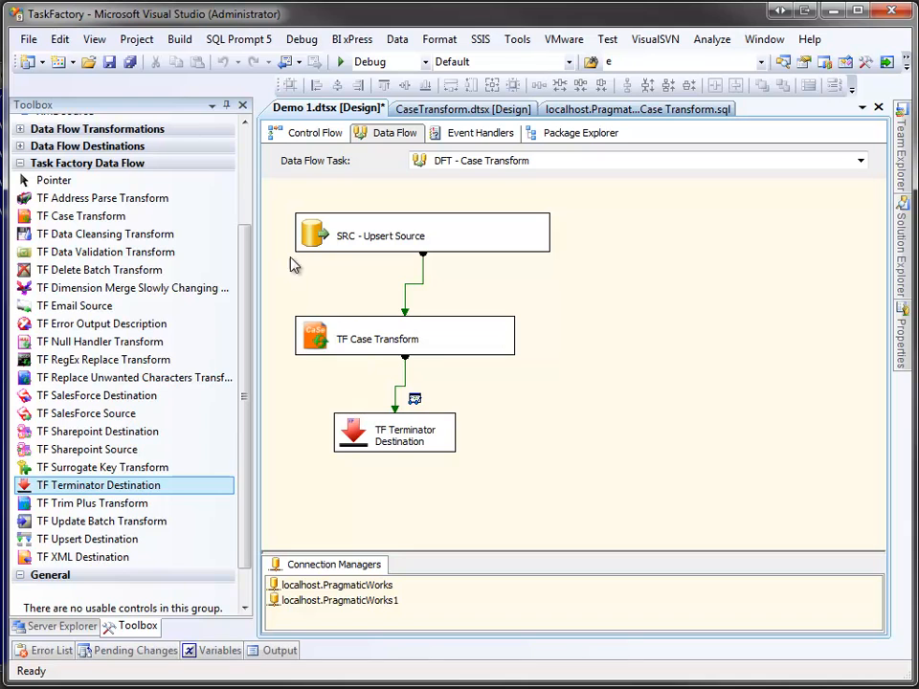
Step: Align the left edges of all three data flow components and make them the same width
left_click_drag(285, 233, 445, 432)
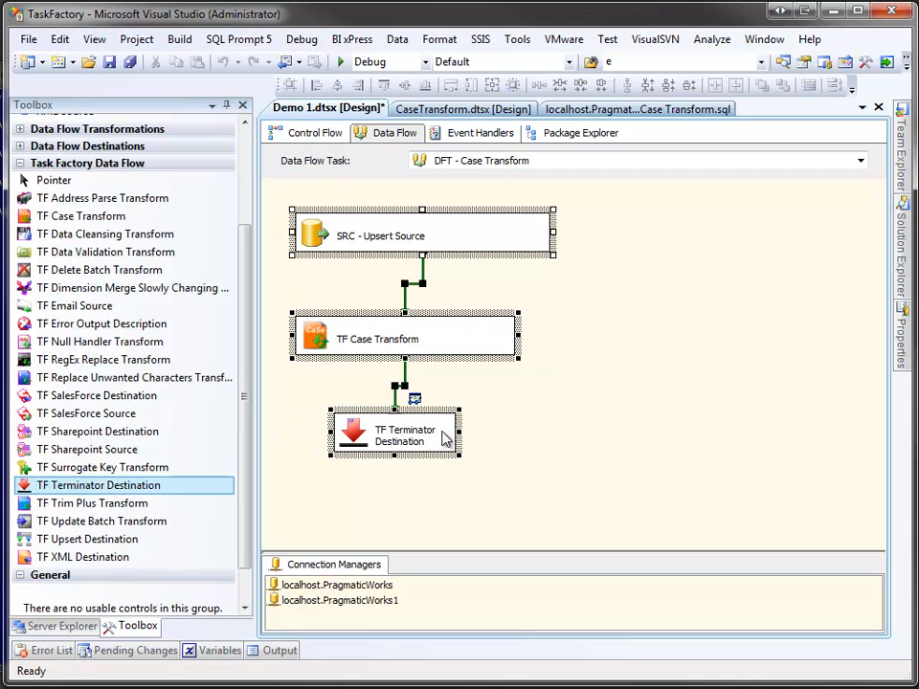
left_click(316, 85)
left_click(450, 86)
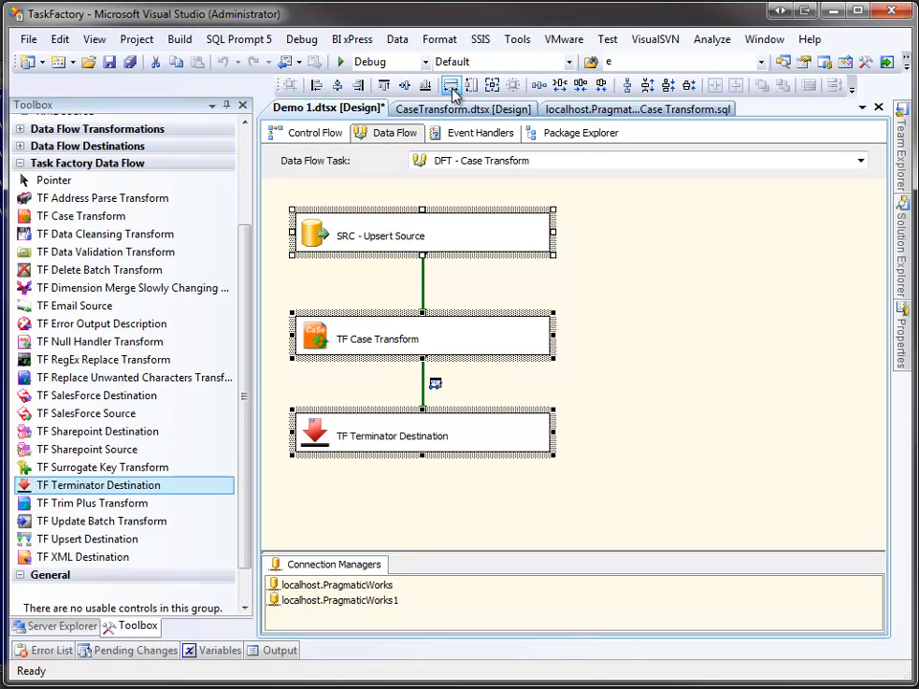
left_click(385, 198)
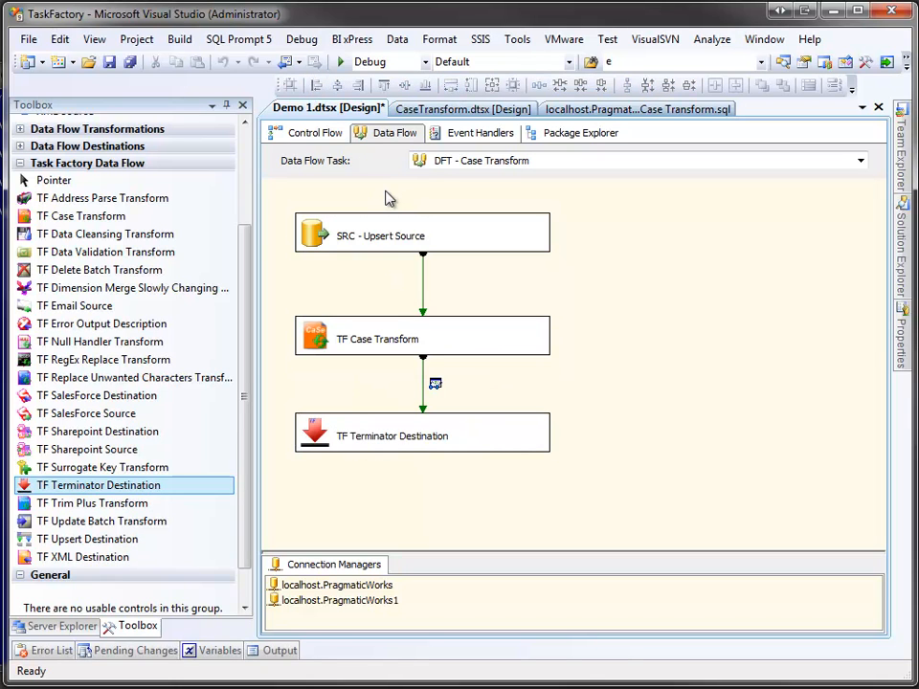
Step: Run the package and widen the data viewer and its Sentence column to examine the casing of each output column
left_click(341, 61)
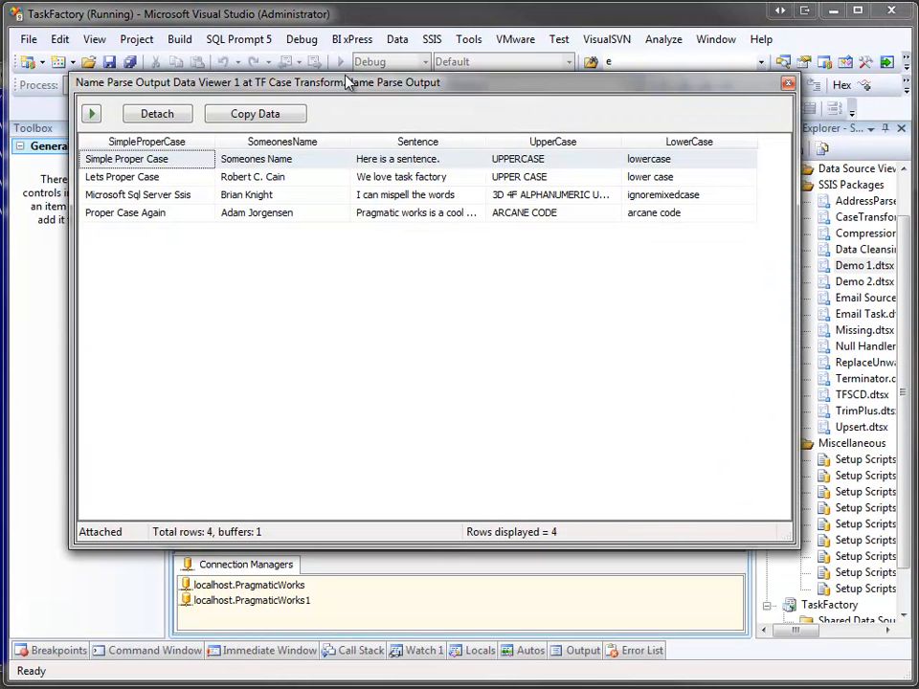
left_click_drag(345, 83, 288, 72)
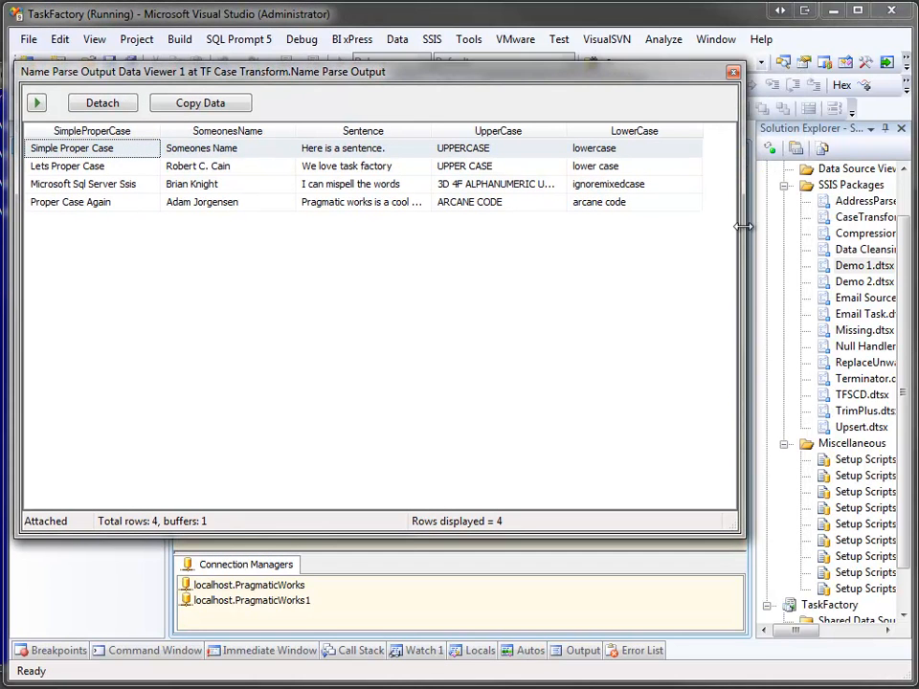
left_click_drag(744, 226, 800, 227)
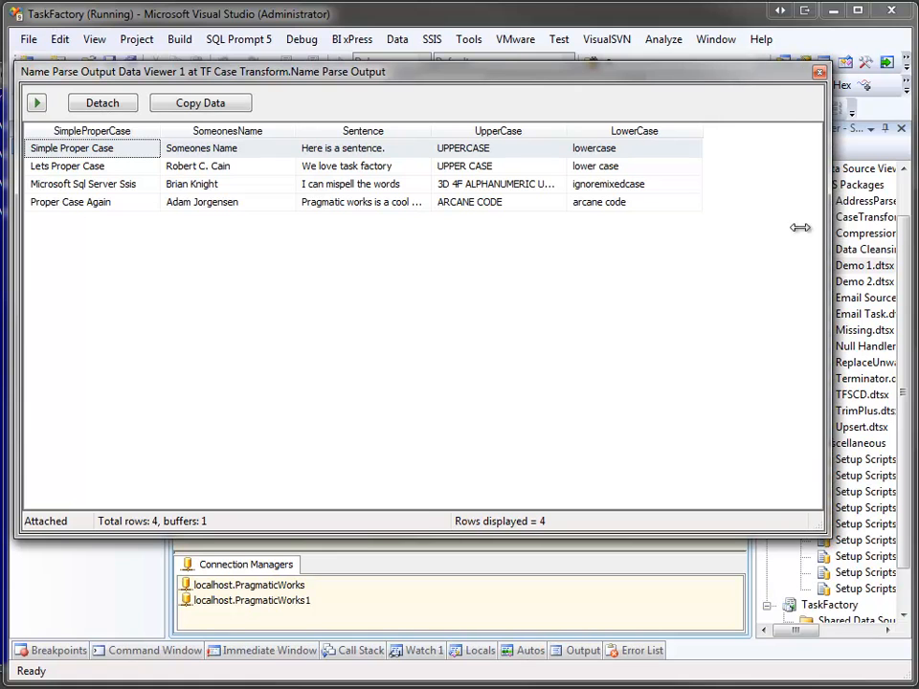
left_click(431, 135)
left_click_drag(431, 135, 477, 137)
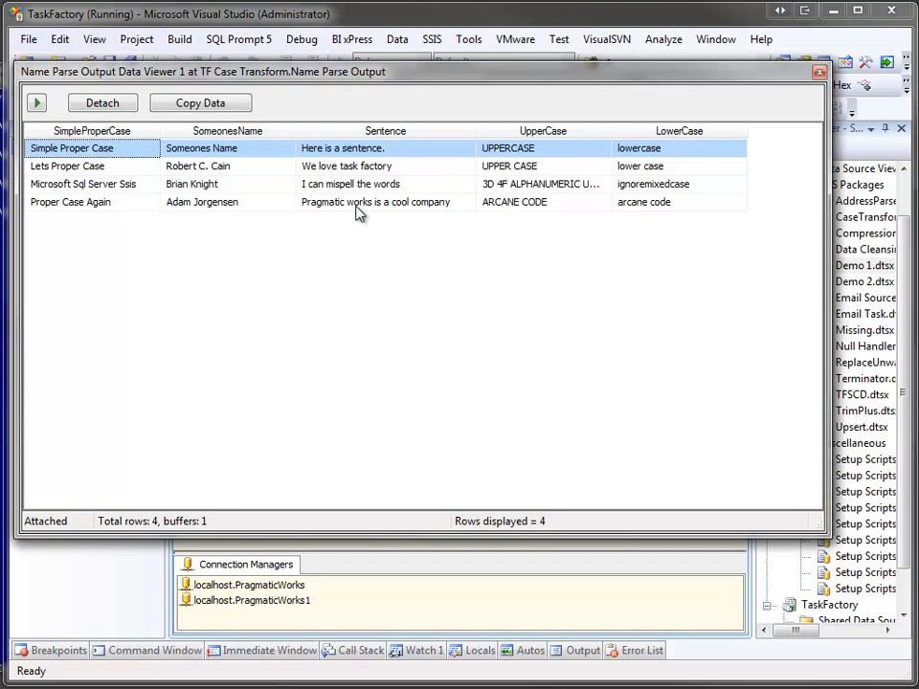
Step: Resume the paused data flow to completion, then end the debugging session with the data viewer closed
left_click(36, 103)
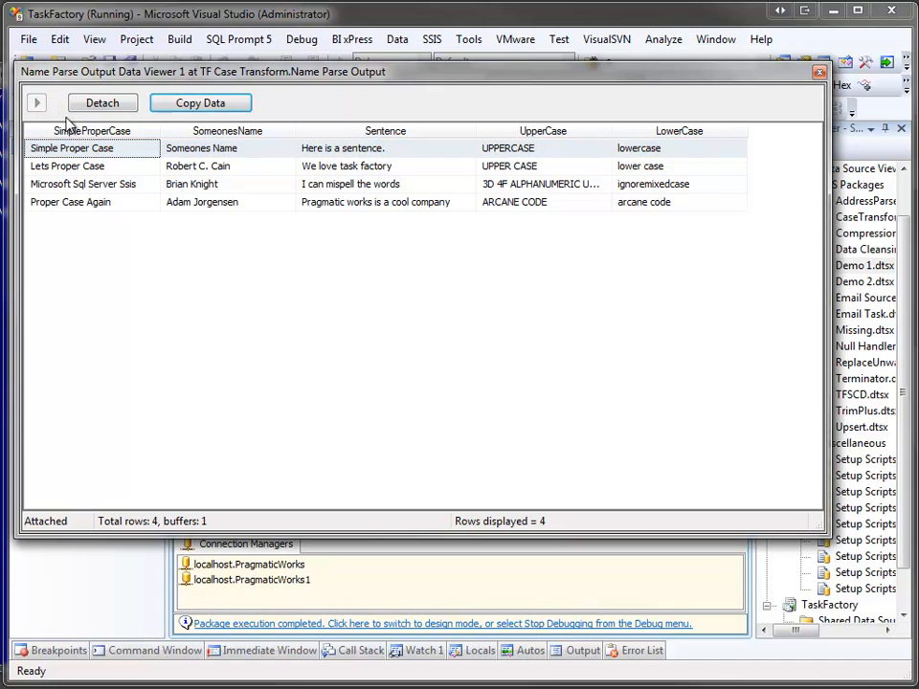
left_click(819, 73)
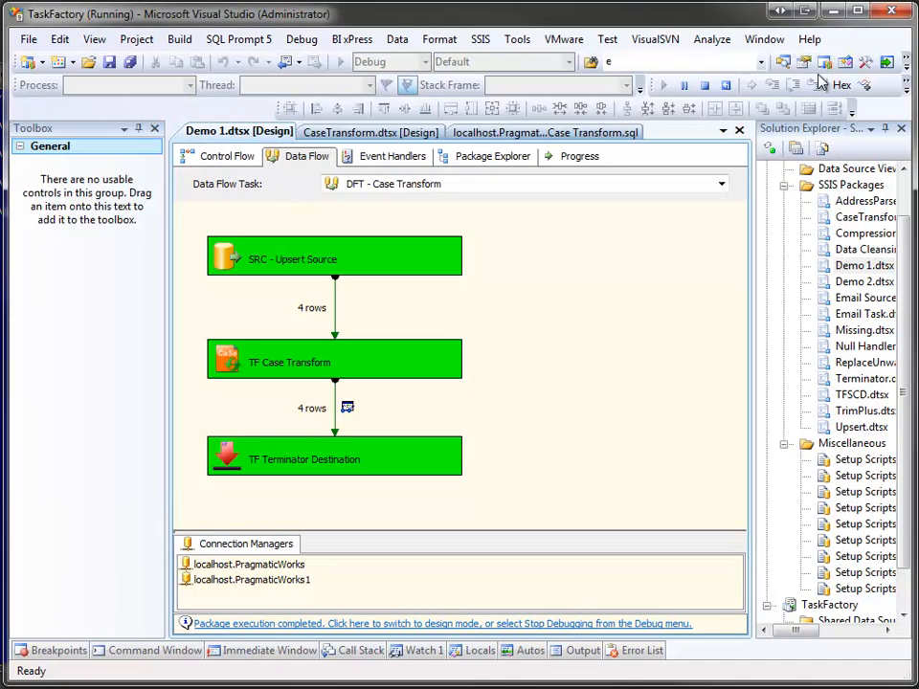
left_click(706, 86)
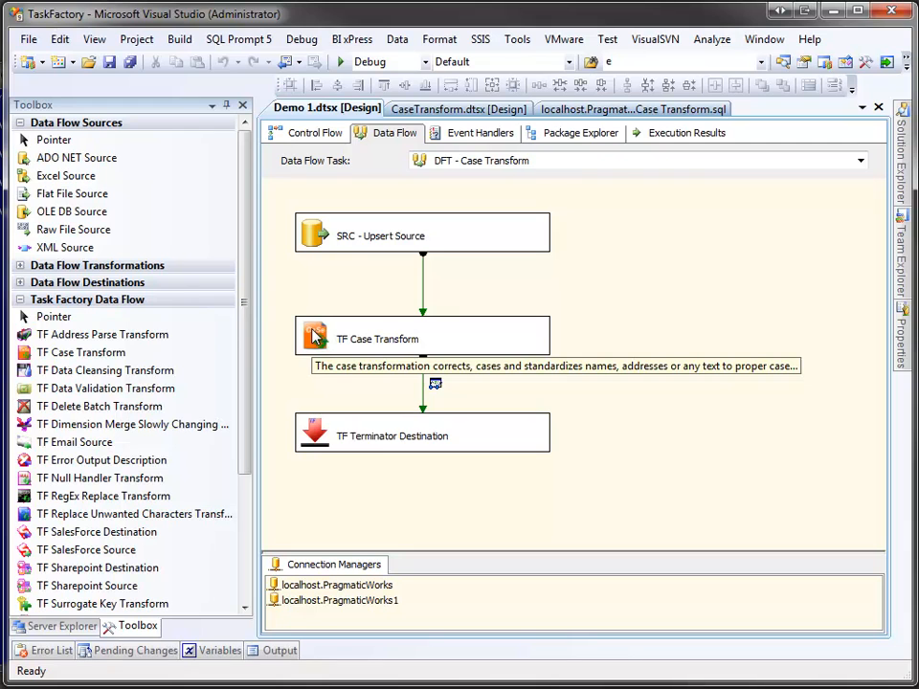
Step: Set Ignore Mixed Case to True for the Sentence column in the TF Case Transform and save the configuration
double_click(314, 337)
left_click(396, 157)
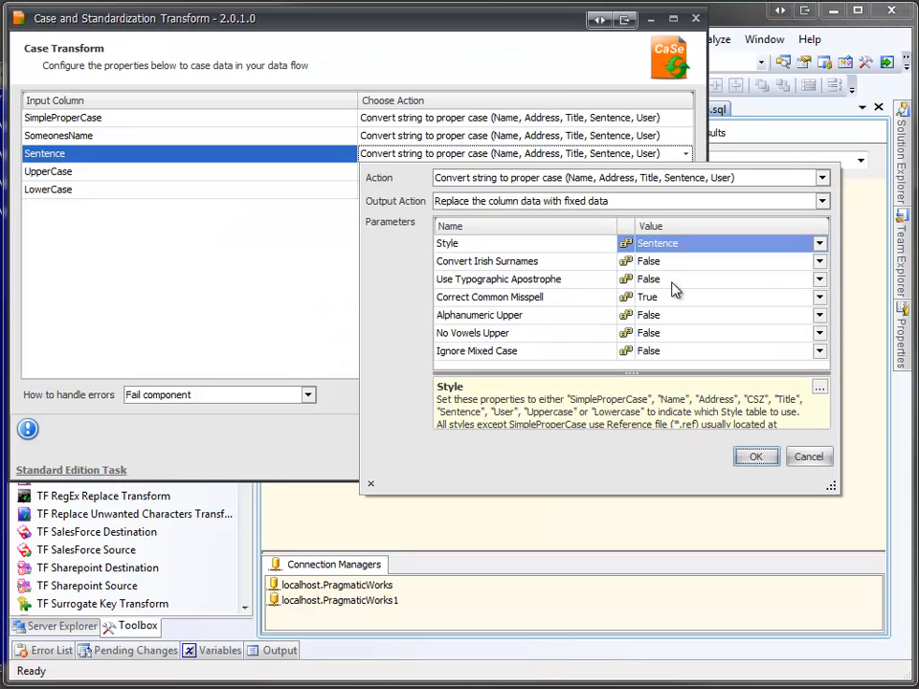
left_click(718, 350)
left_click(750, 417)
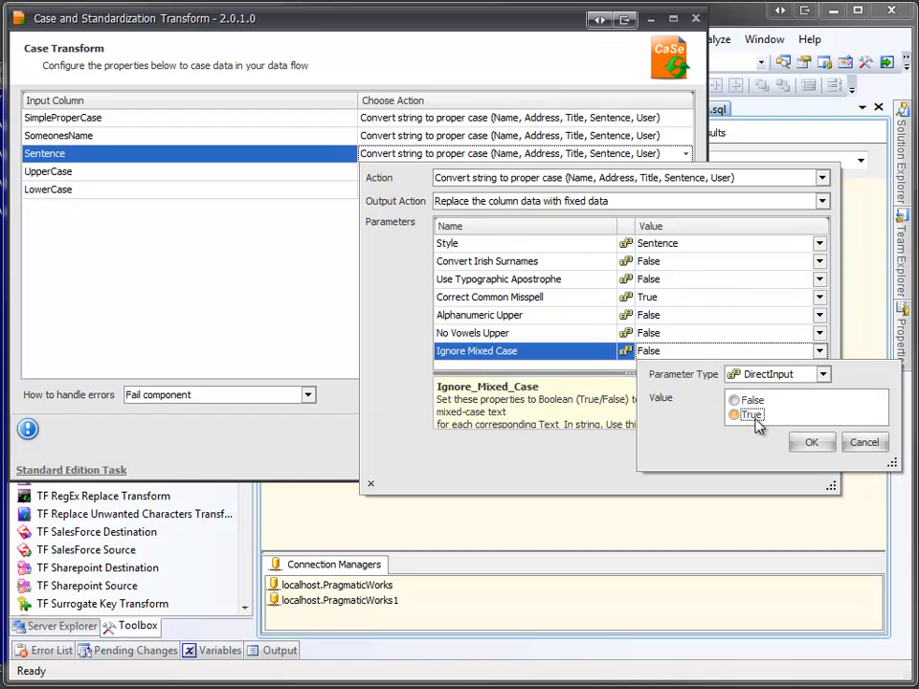
left_click(809, 443)
left_click(754, 457)
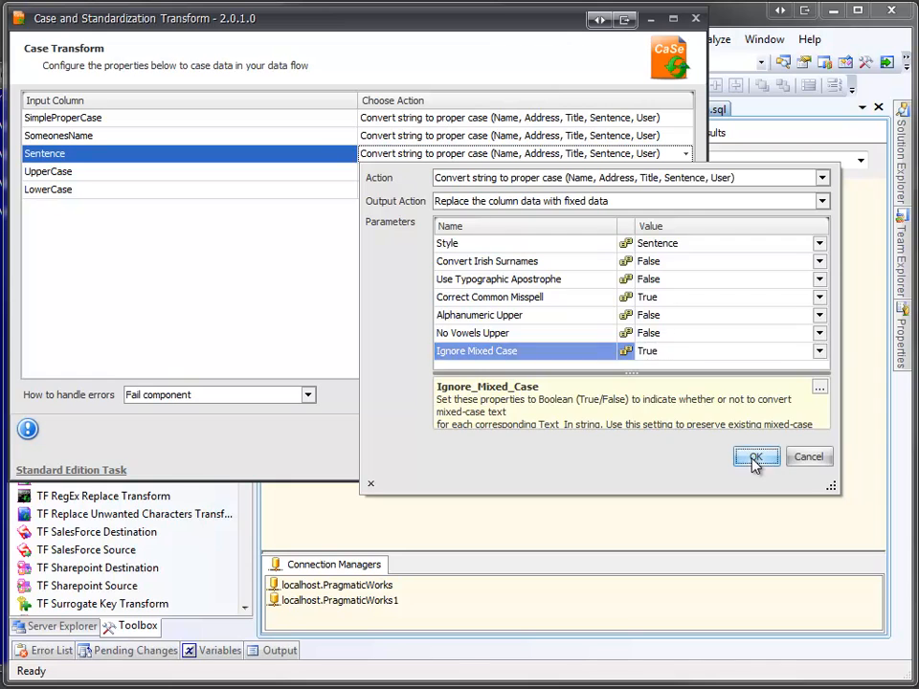
left_click(602, 402)
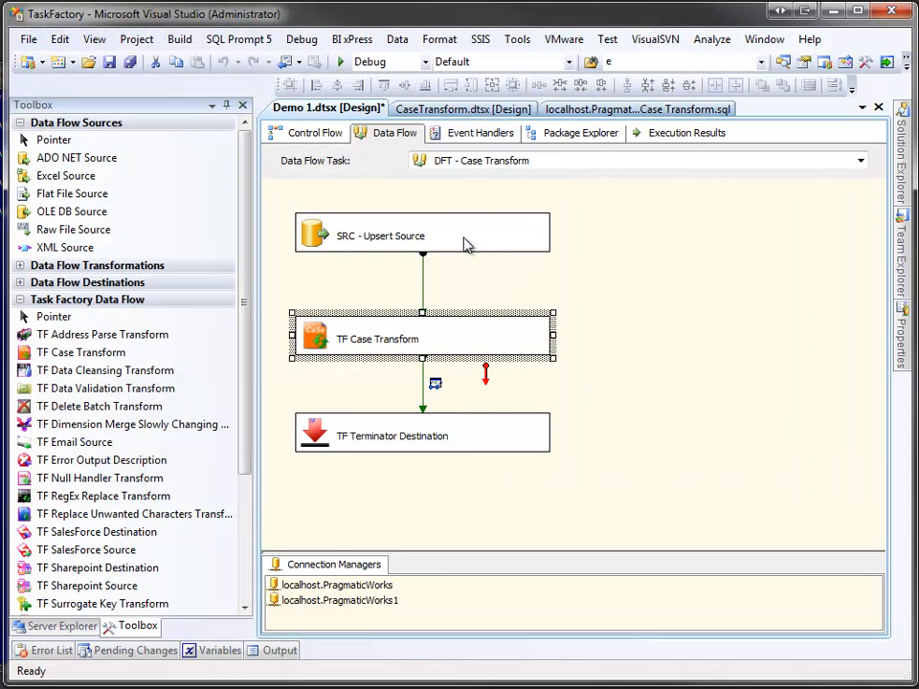
Step: Rerun the package, examine the full Sentence column values in the data viewer, and close the viewer to let the run finish
left_click(341, 69)
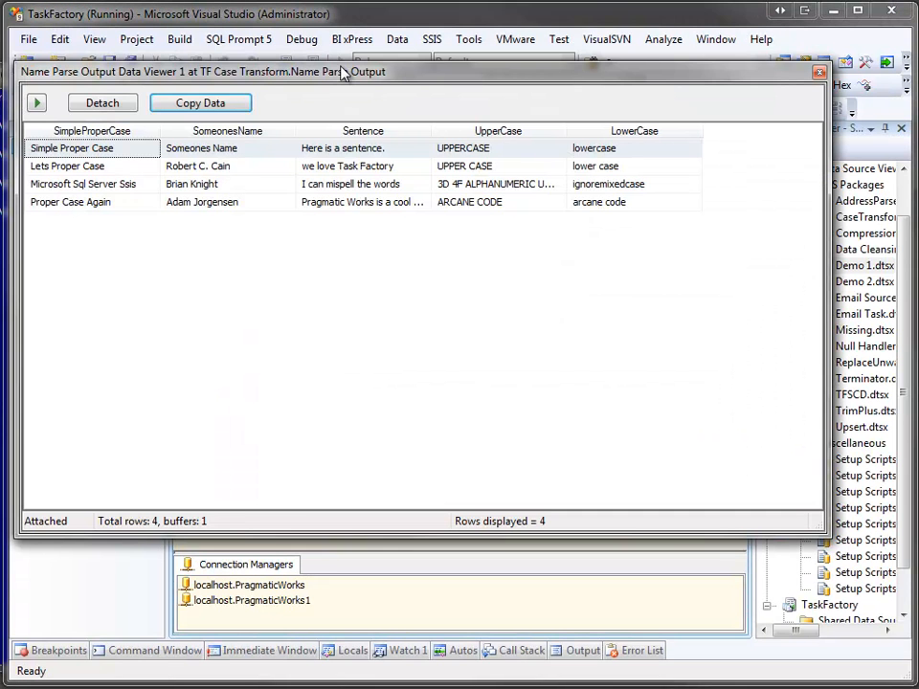
left_click_drag(430, 131, 476, 129)
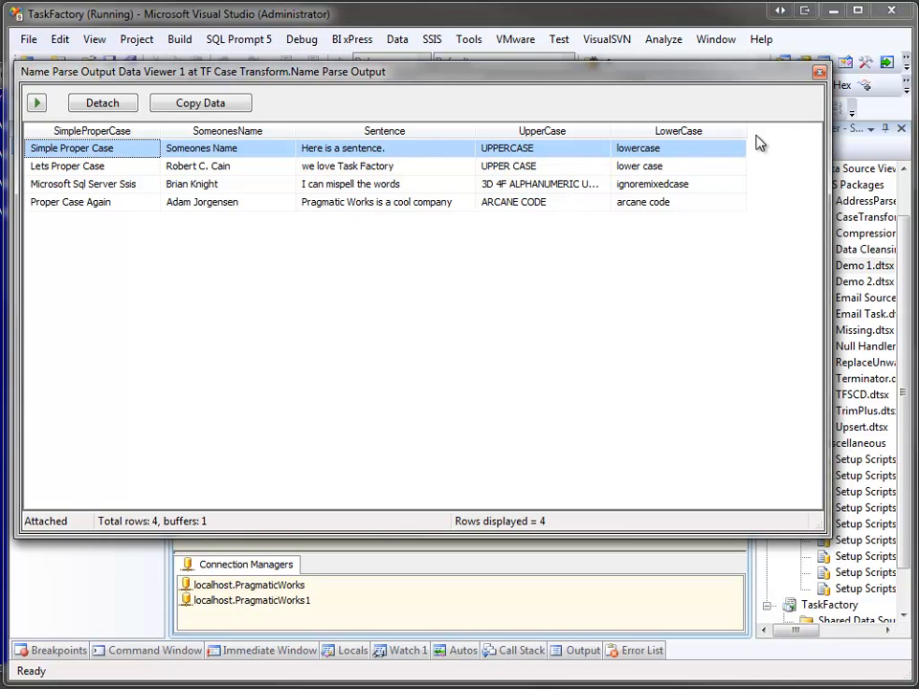
left_click(818, 72)
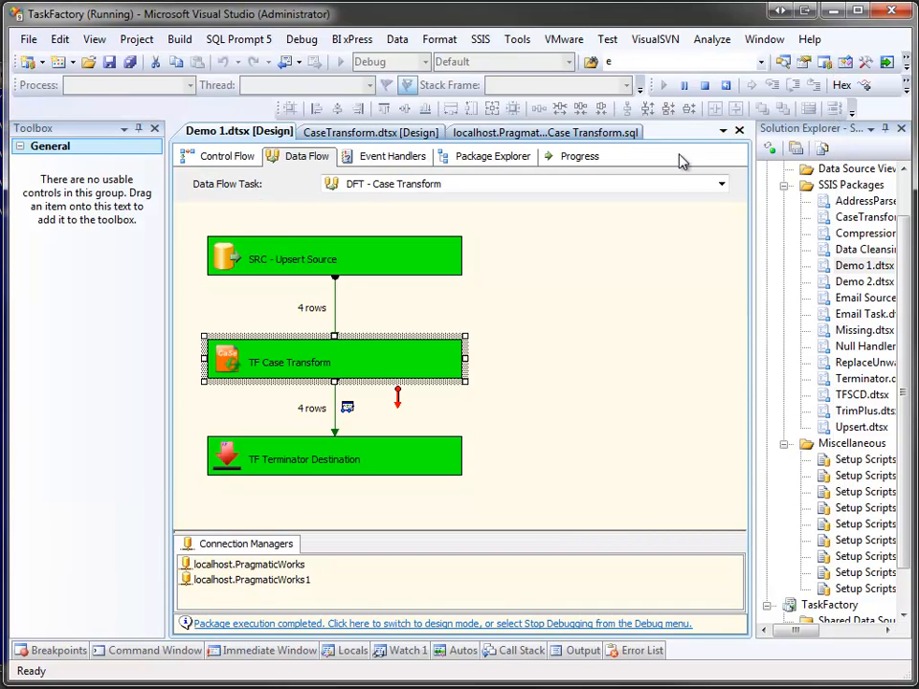